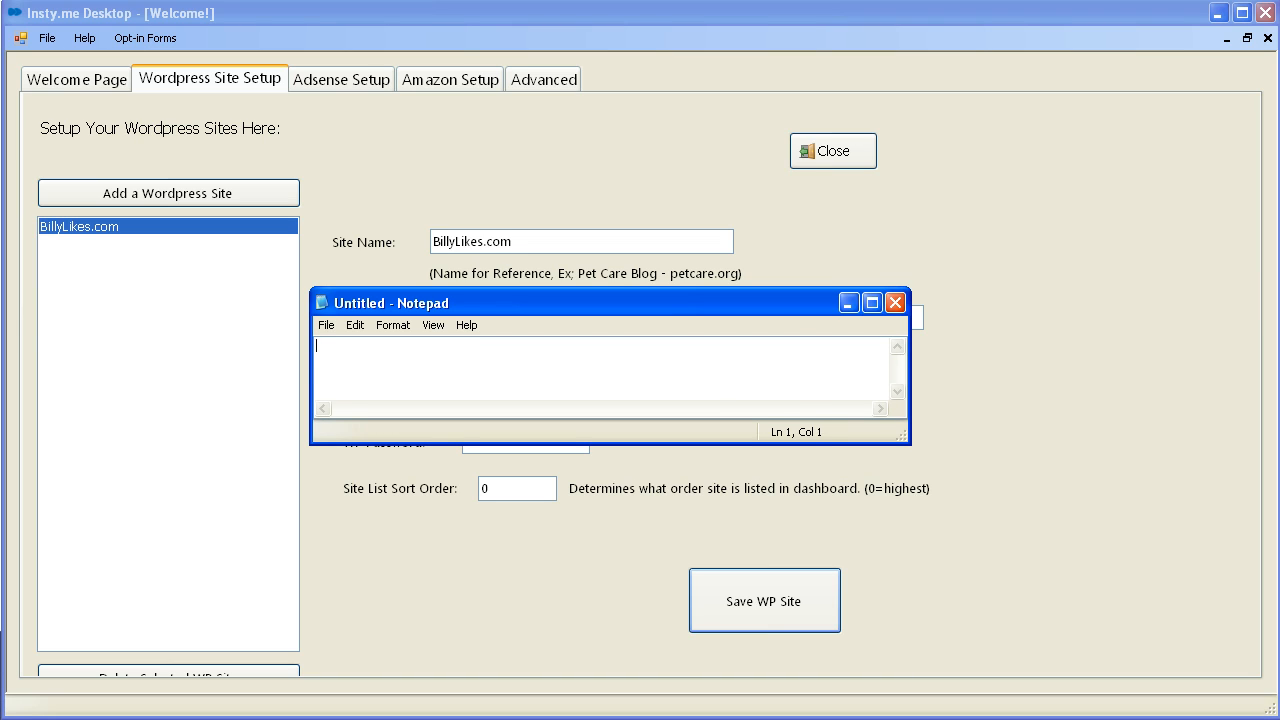
# - Add a new blank ad block in the Adsense setup
pyautogui.moveTo(600, 303); pyautogui.dragTo(602, 317)
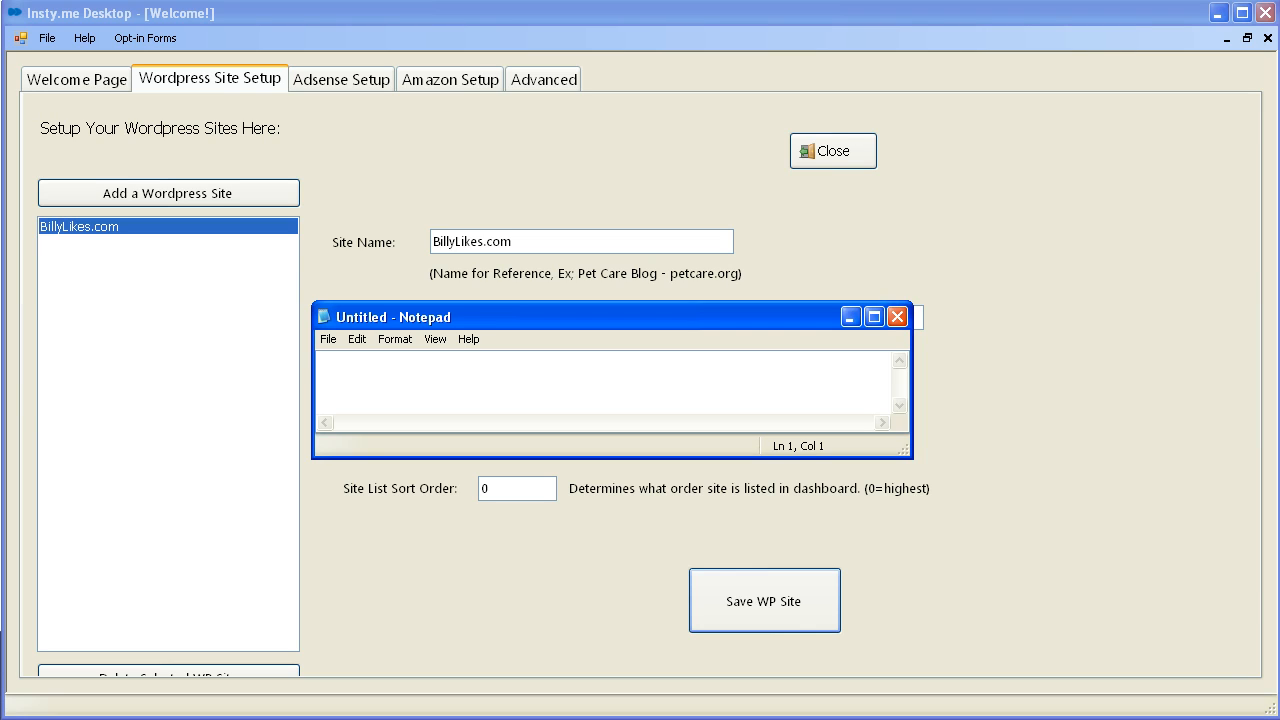
pyautogui.click(341, 79)
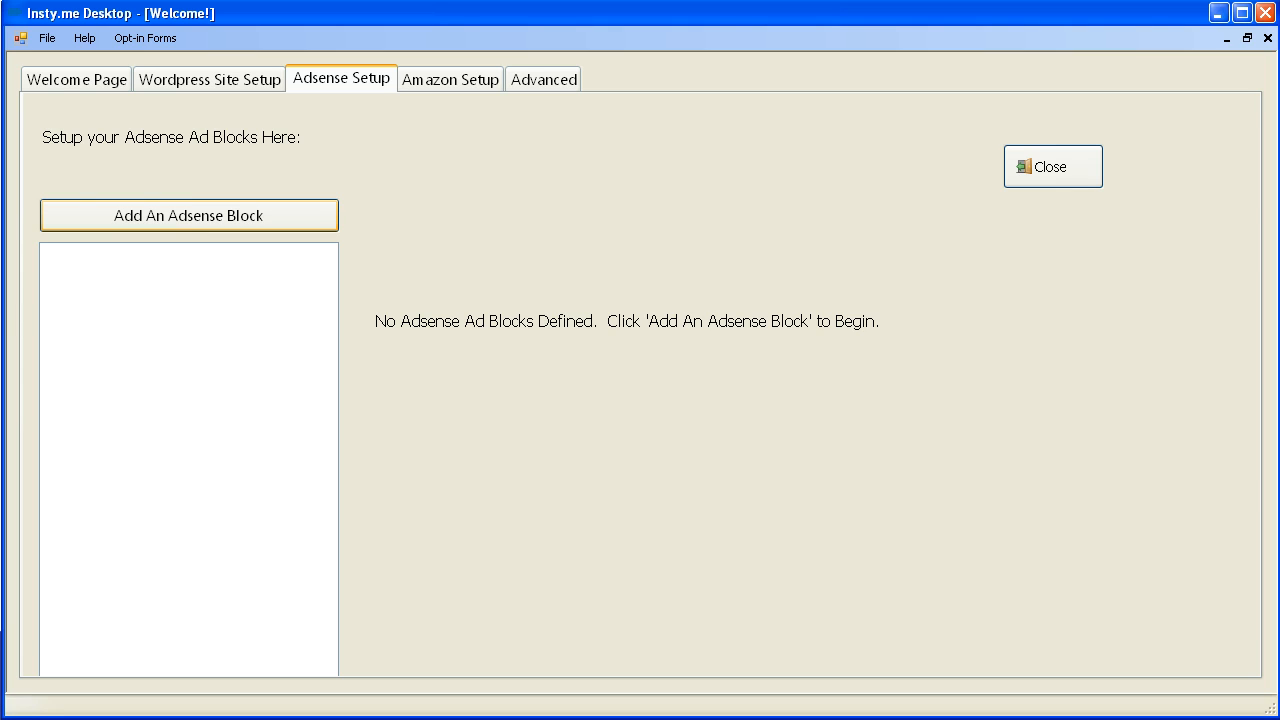
pyautogui.click(189, 215)
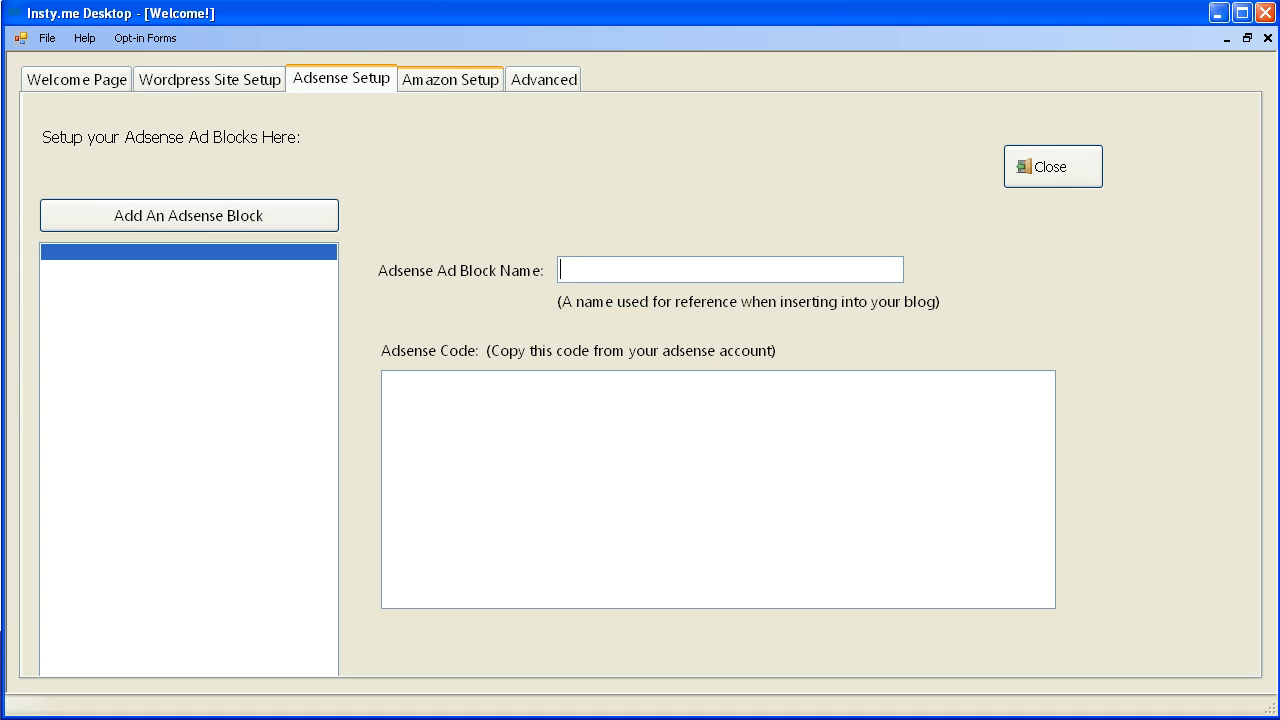
# - Save the Amazon affiliate information and the overall settings to return to the control panel
pyautogui.click(450, 79)
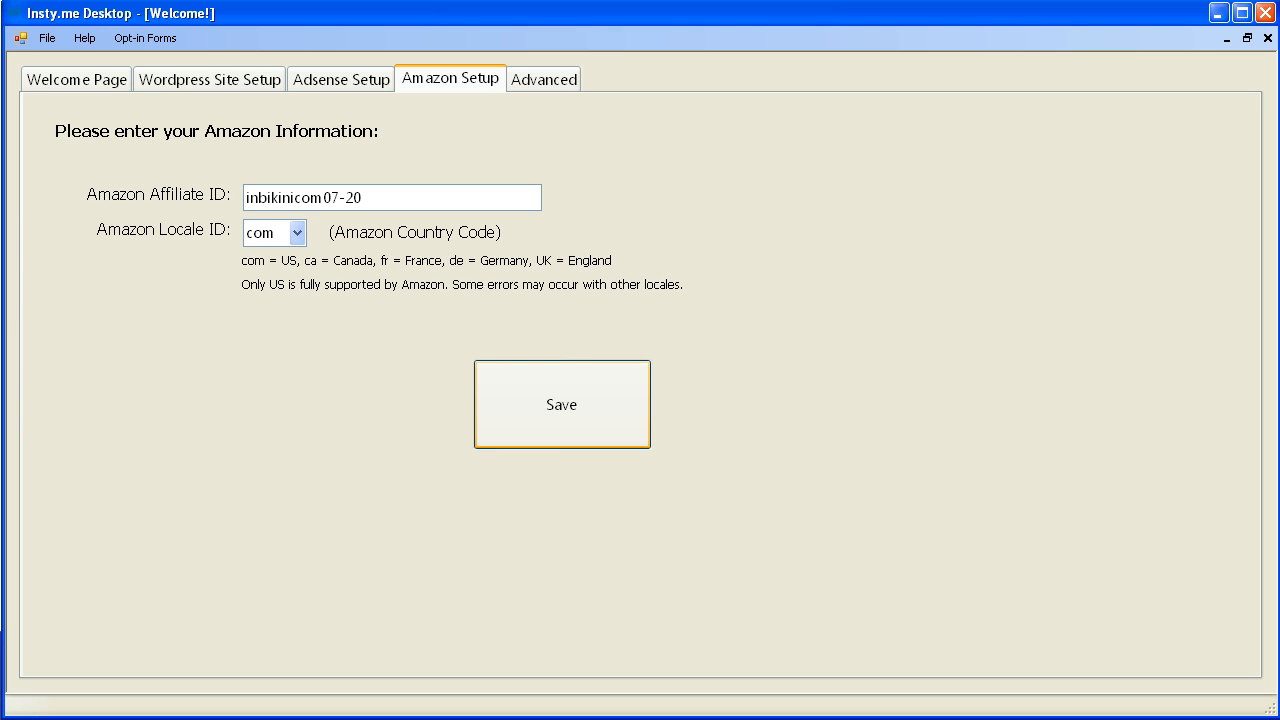
pyautogui.click(562, 404)
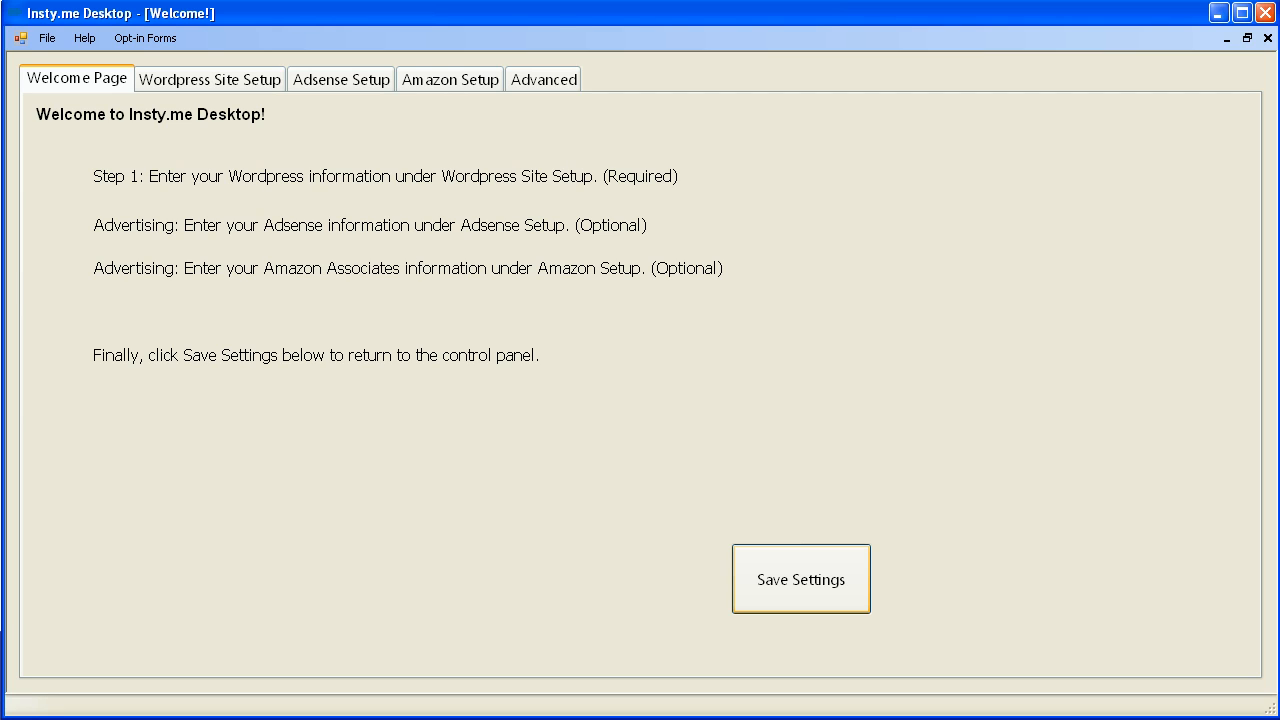
pyautogui.click(801, 579)
pyautogui.click(648, 362)
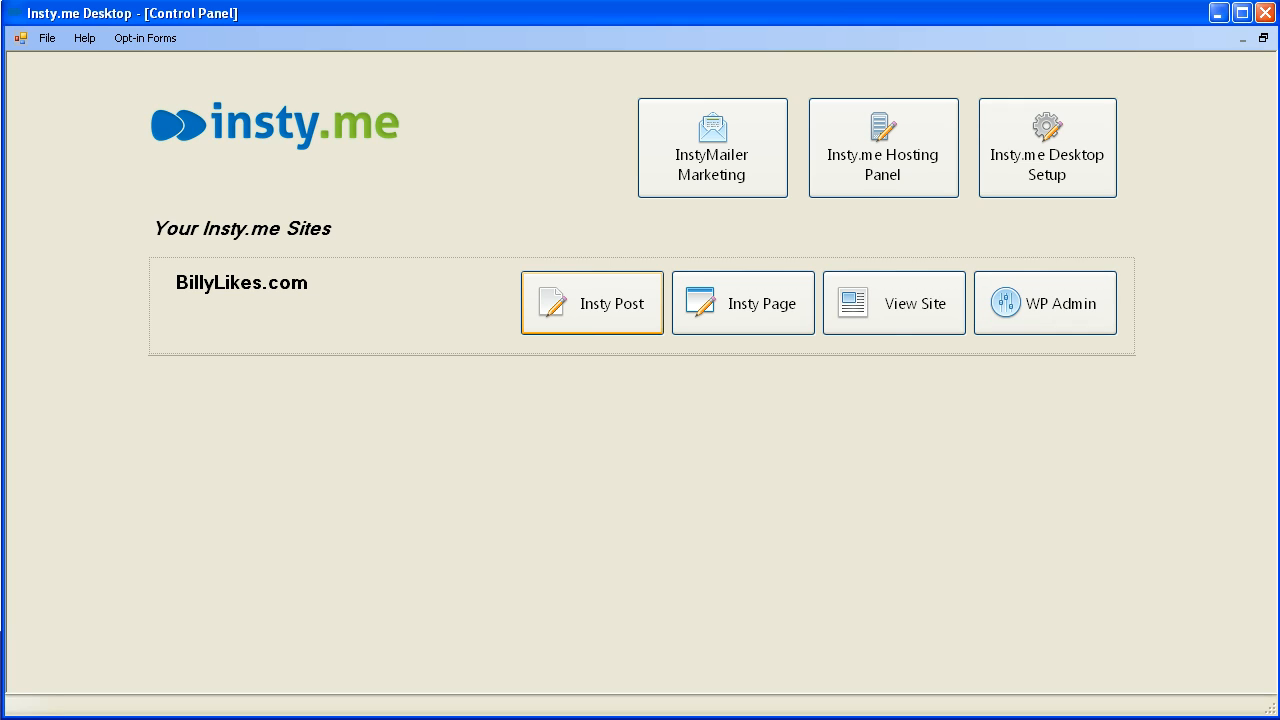
# - Start a new post for BillyLikes.com and link to the YouTube video "Lady Gaga - Applause (Official)"
pyautogui.click(592, 303)
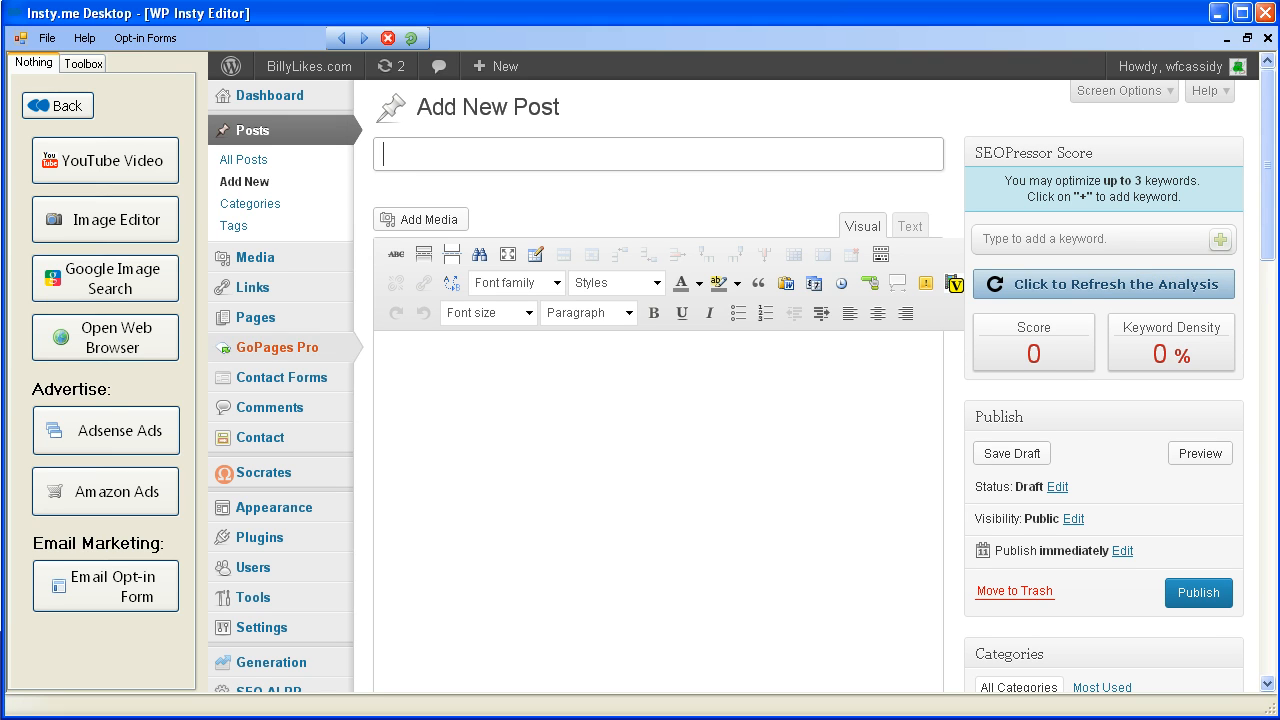
pyautogui.moveTo(259, 537)
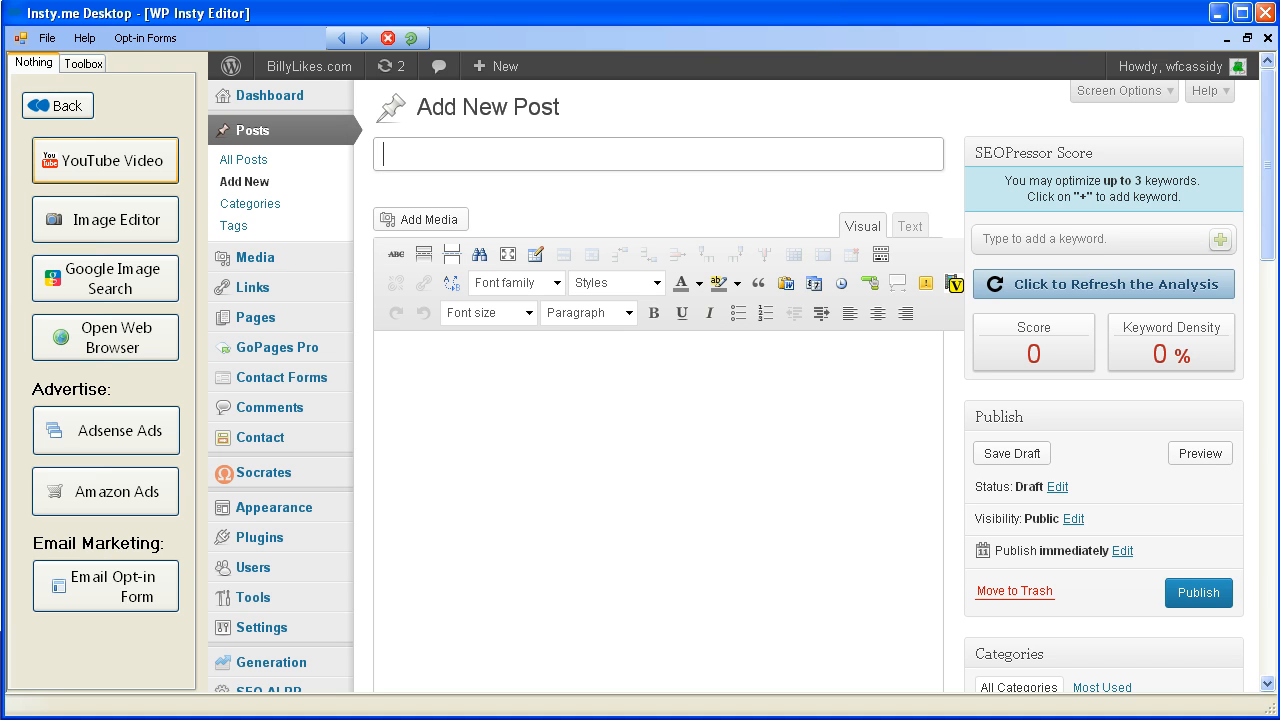
pyautogui.click(105, 160)
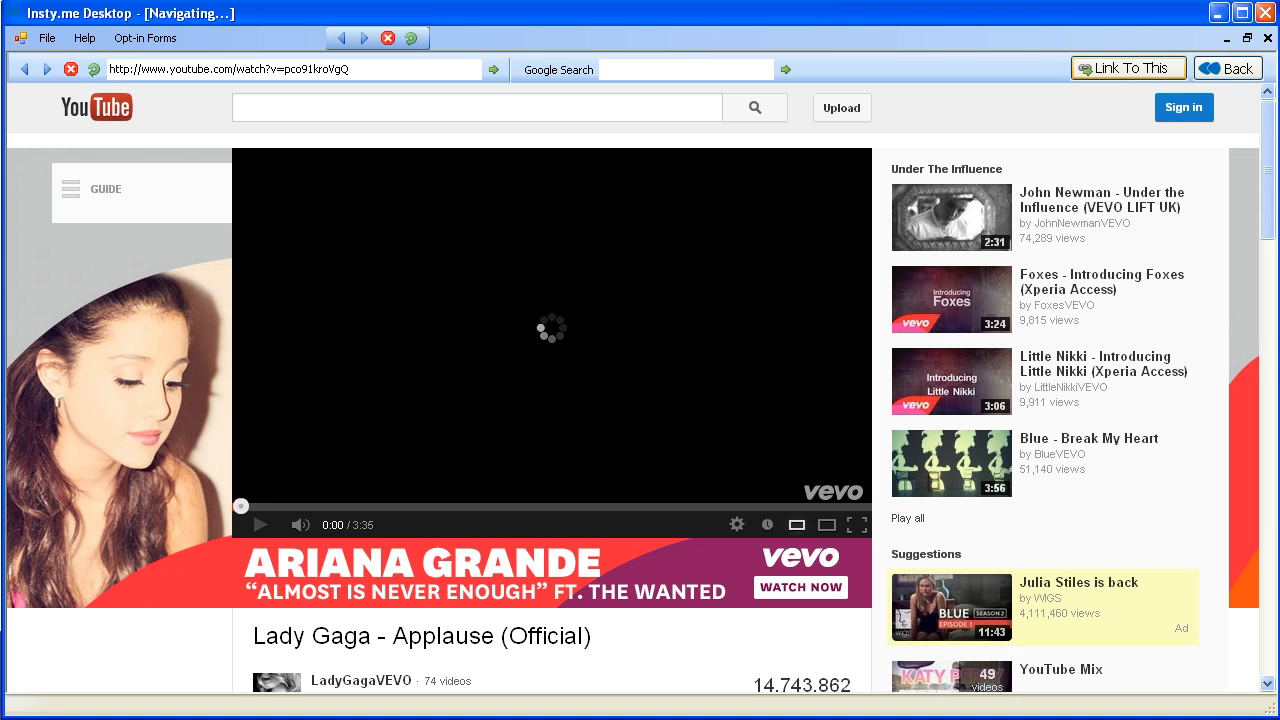
pyautogui.click(1129, 69)
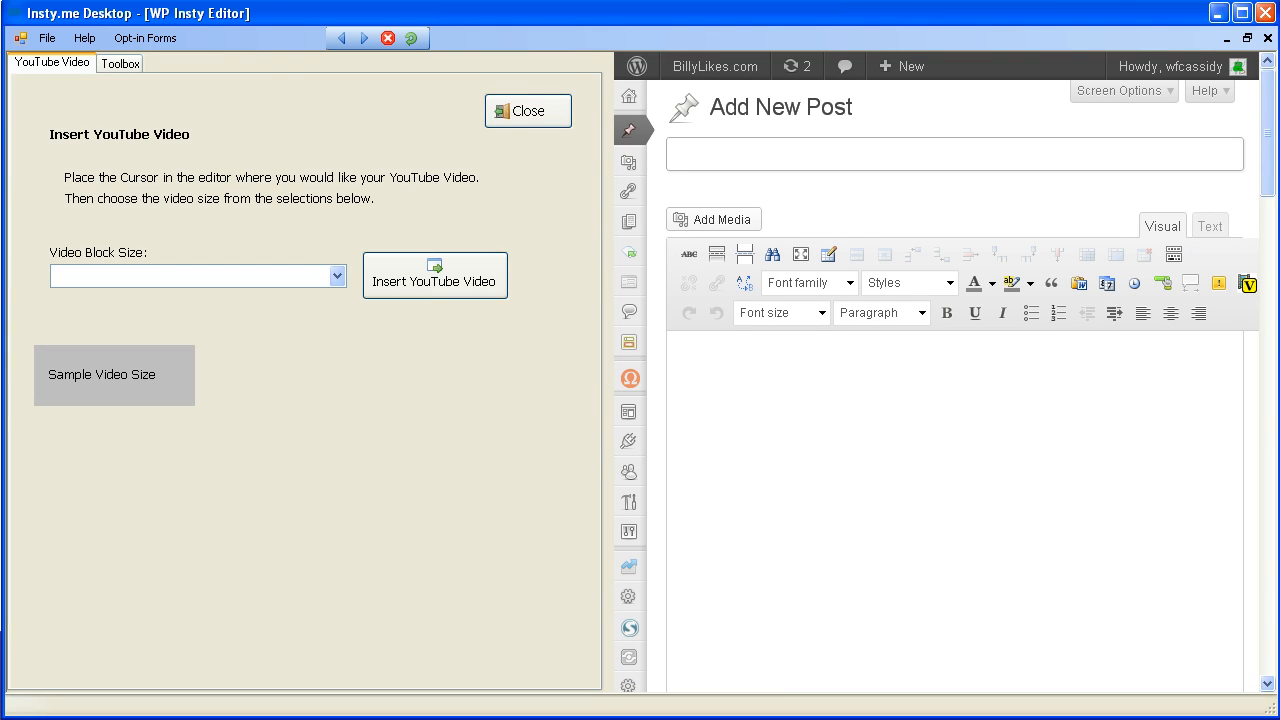
# - Insert the linked YouTube video into the post at the Regular 560 x 349 size
pyautogui.click(337, 276)
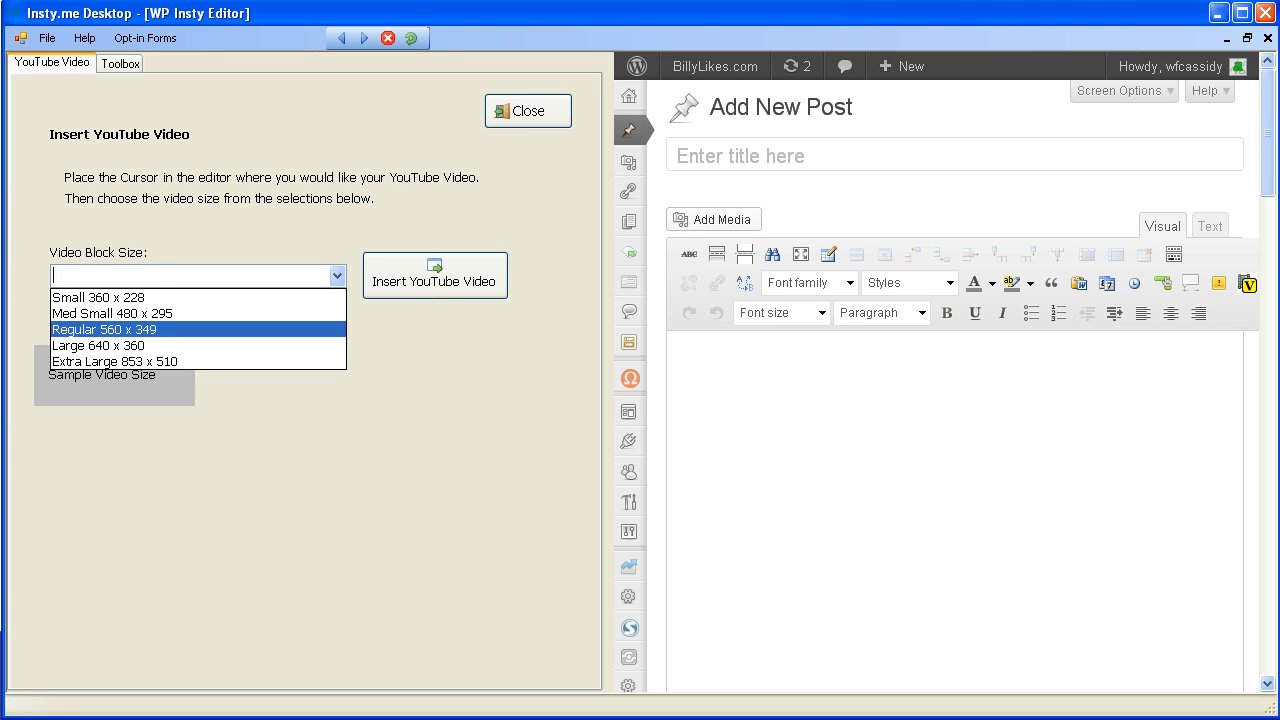
pyautogui.click(150, 329)
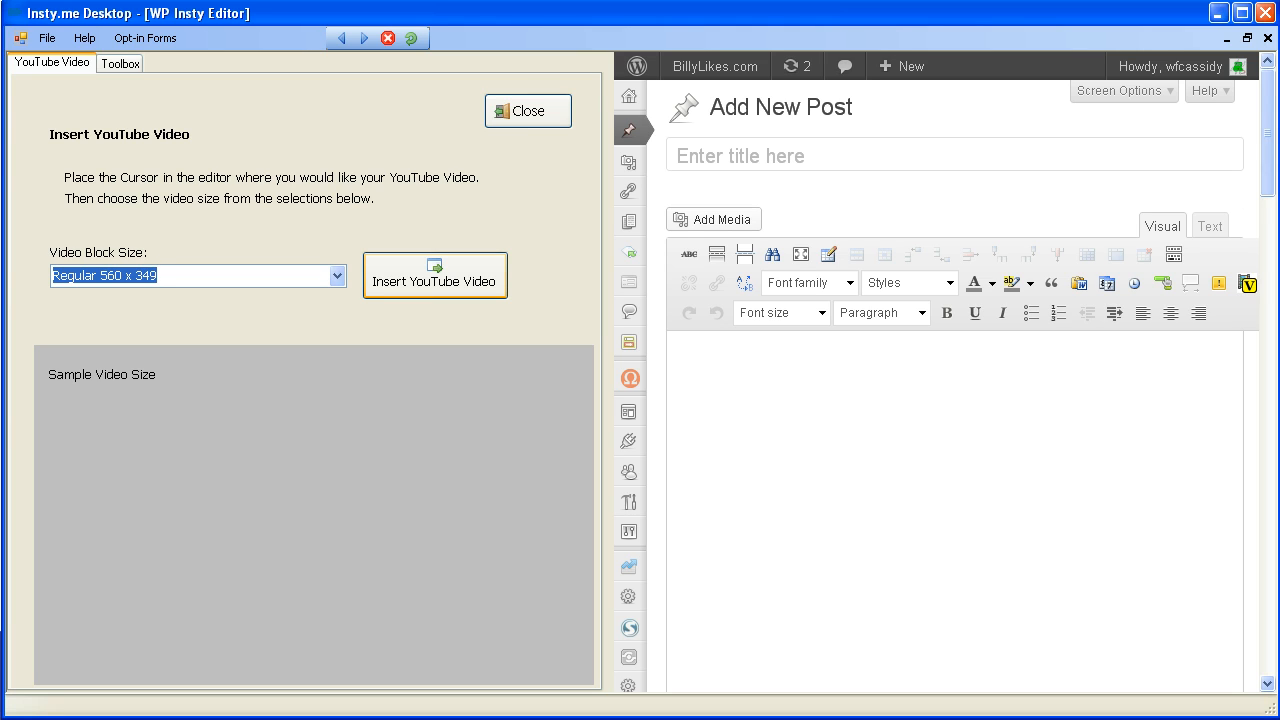
pyautogui.click(435, 275)
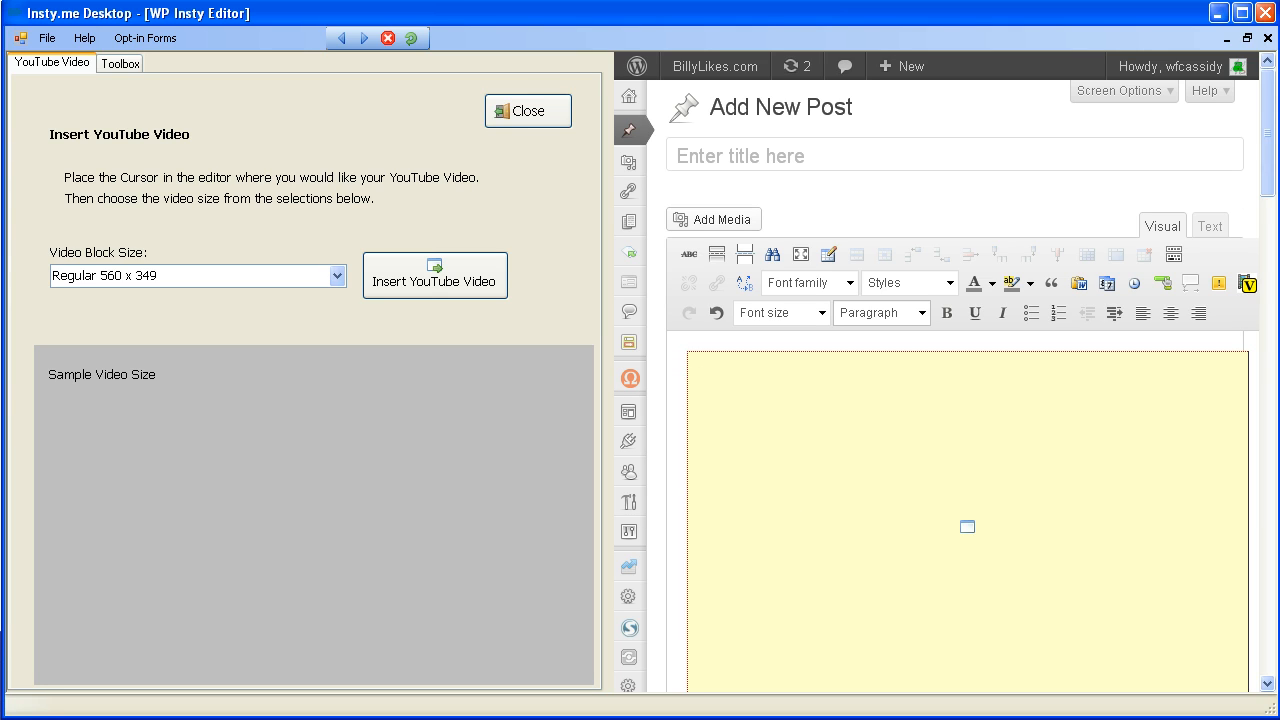
# - Title the post "All About Lady Gaga"
pyautogui.click(776, 155)
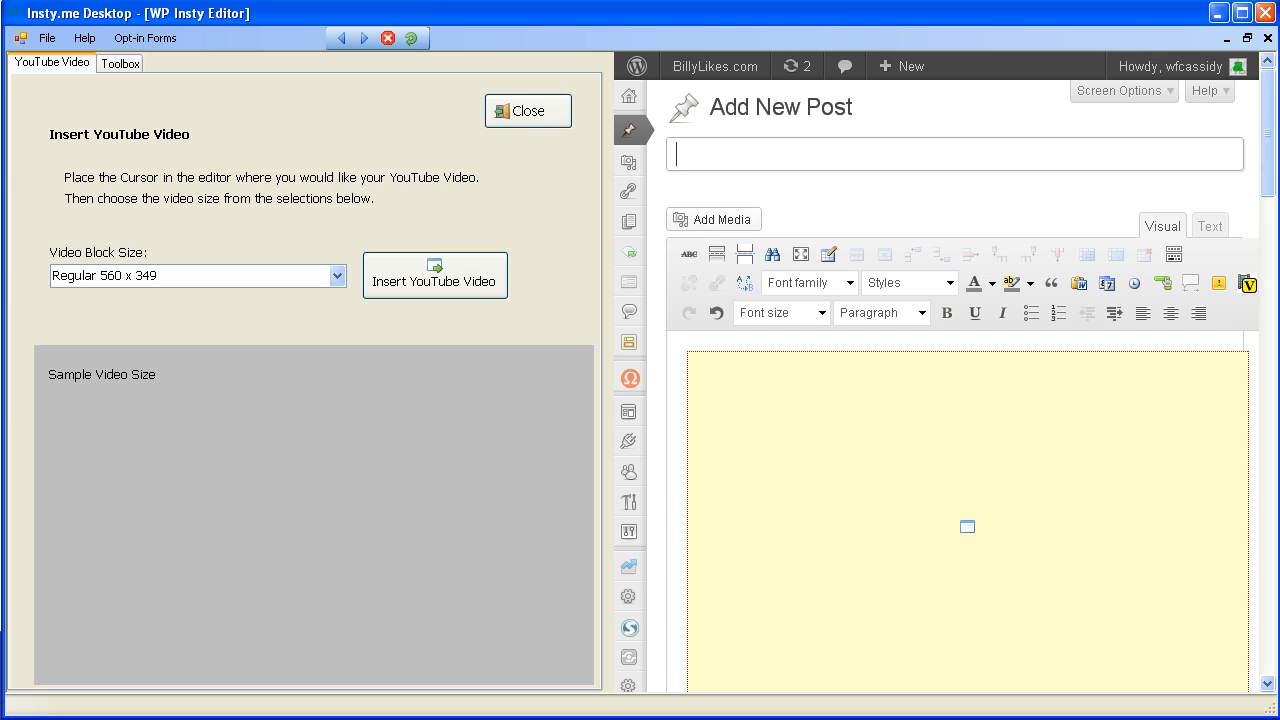
pyautogui.write('All About ')
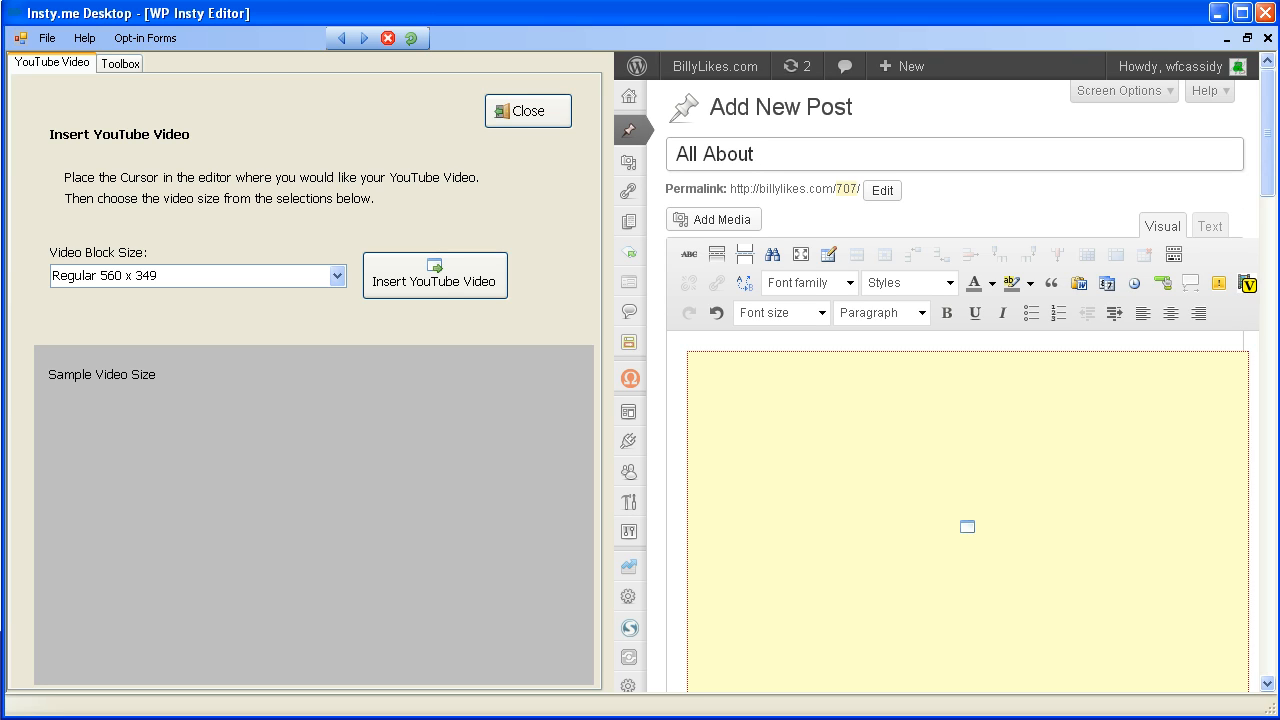
pyautogui.write('Lady Gaga')
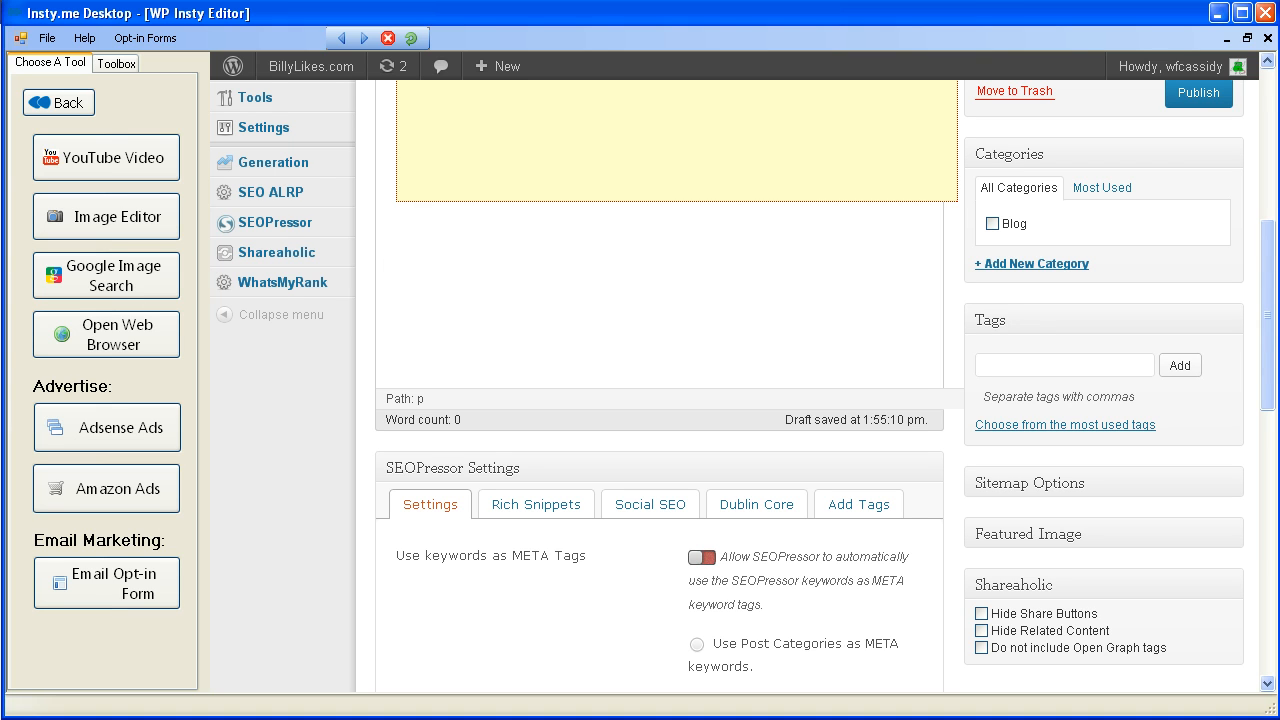
pyautogui.click(107, 427)
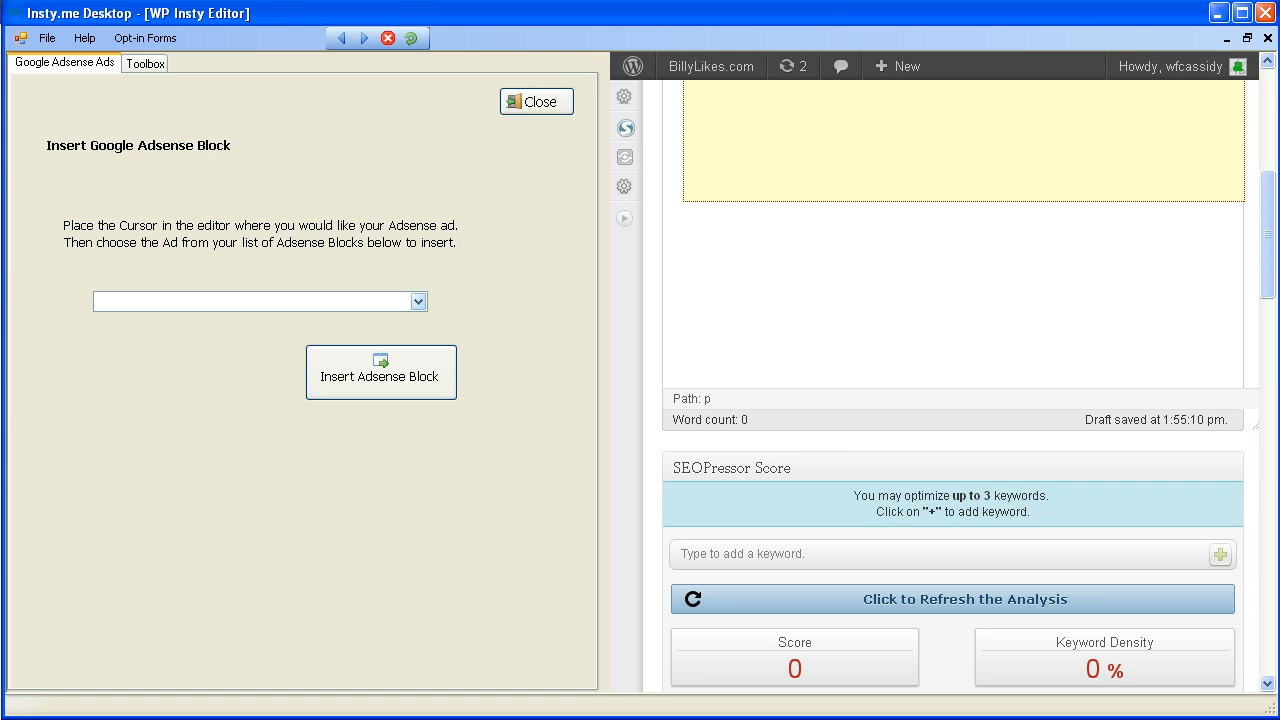
pyautogui.click(418, 301)
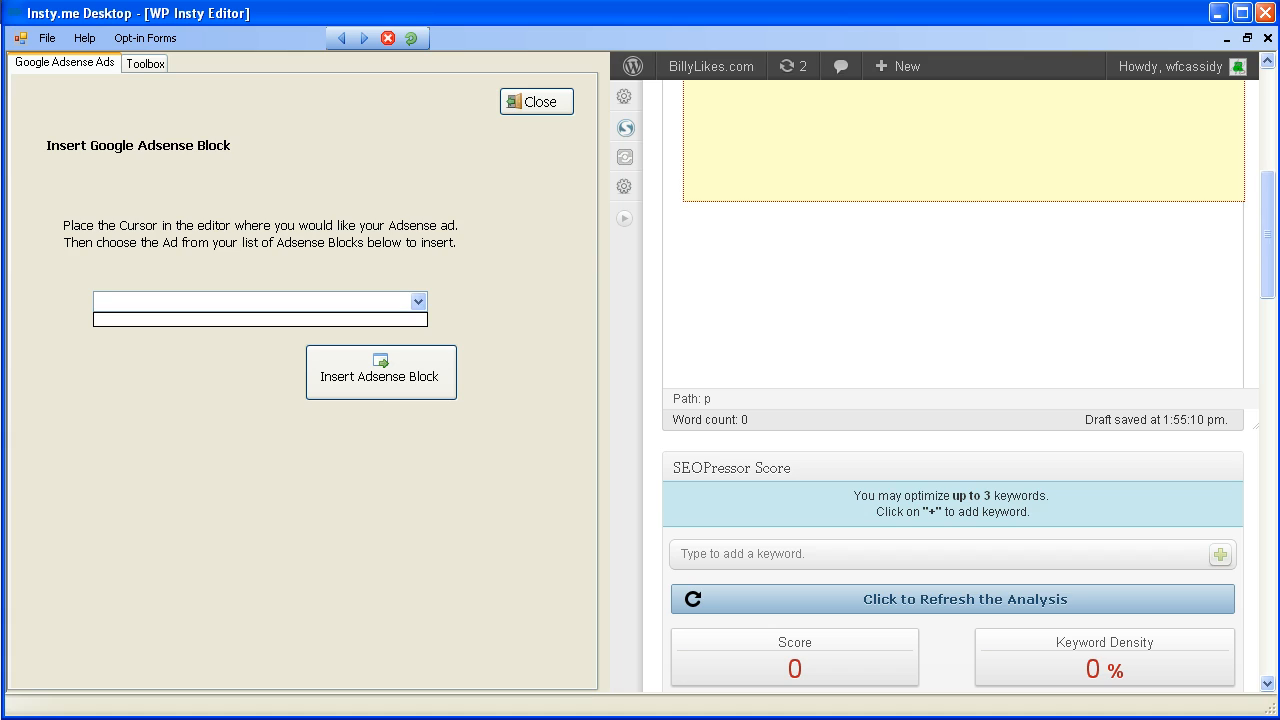
pyautogui.click(418, 301)
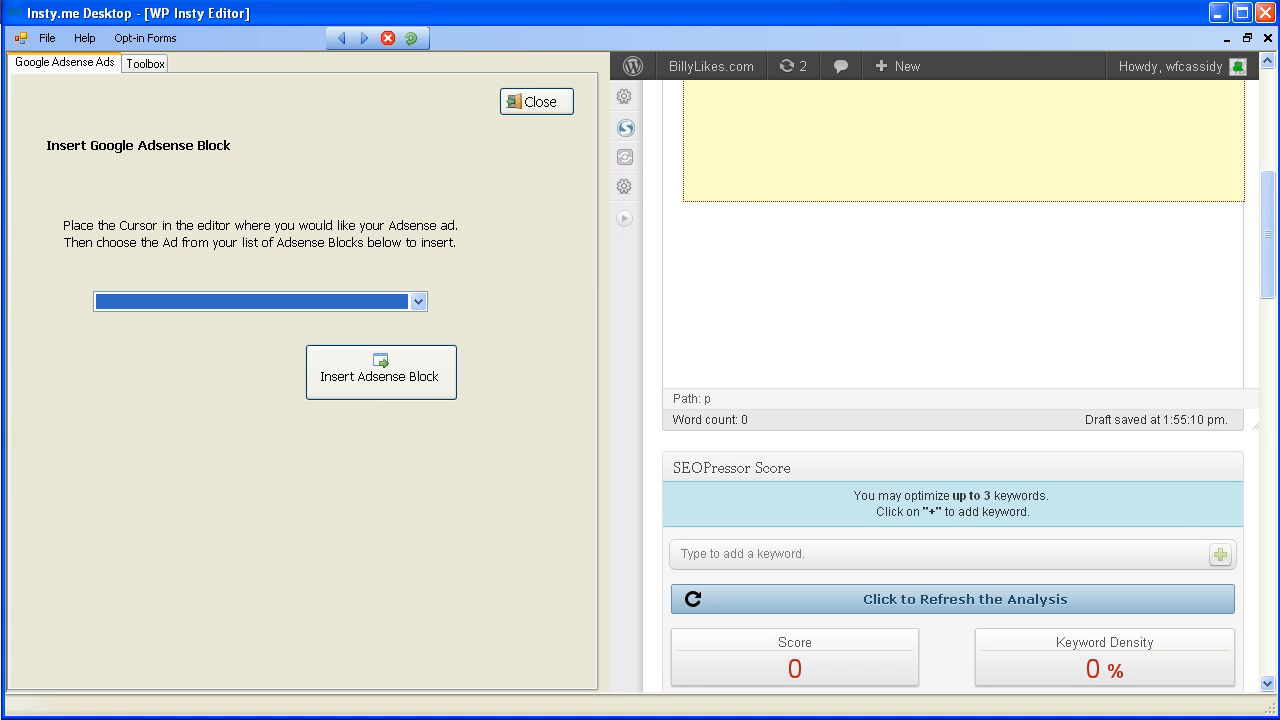
pyautogui.click(536, 101)
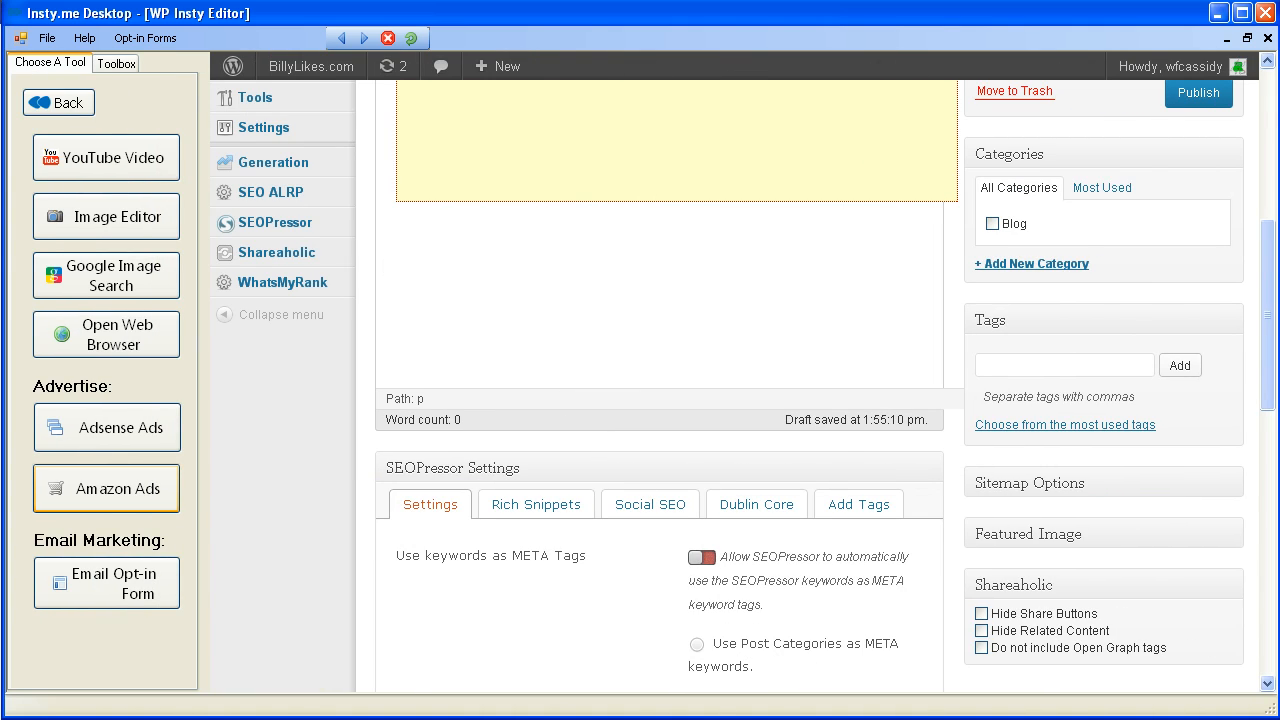
# - Open the Amazon ad tool and search Amazon for "water guns"
pyautogui.click(107, 488)
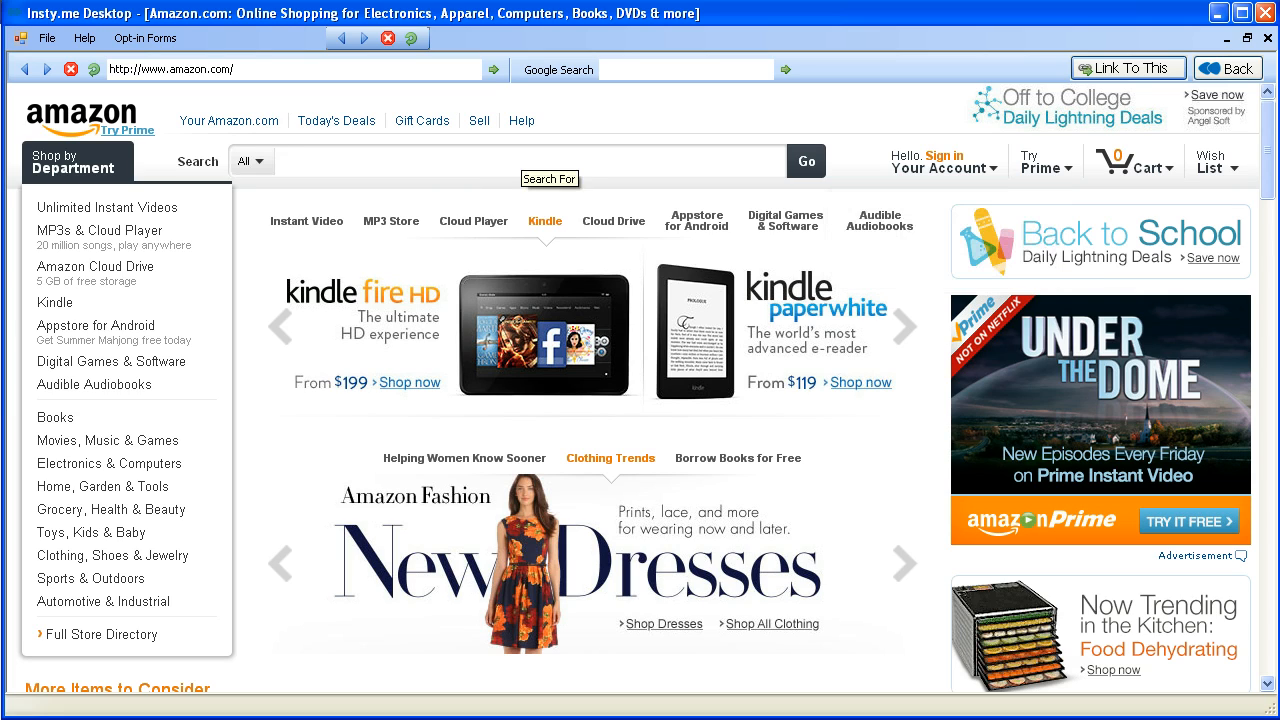
pyautogui.write('wate')
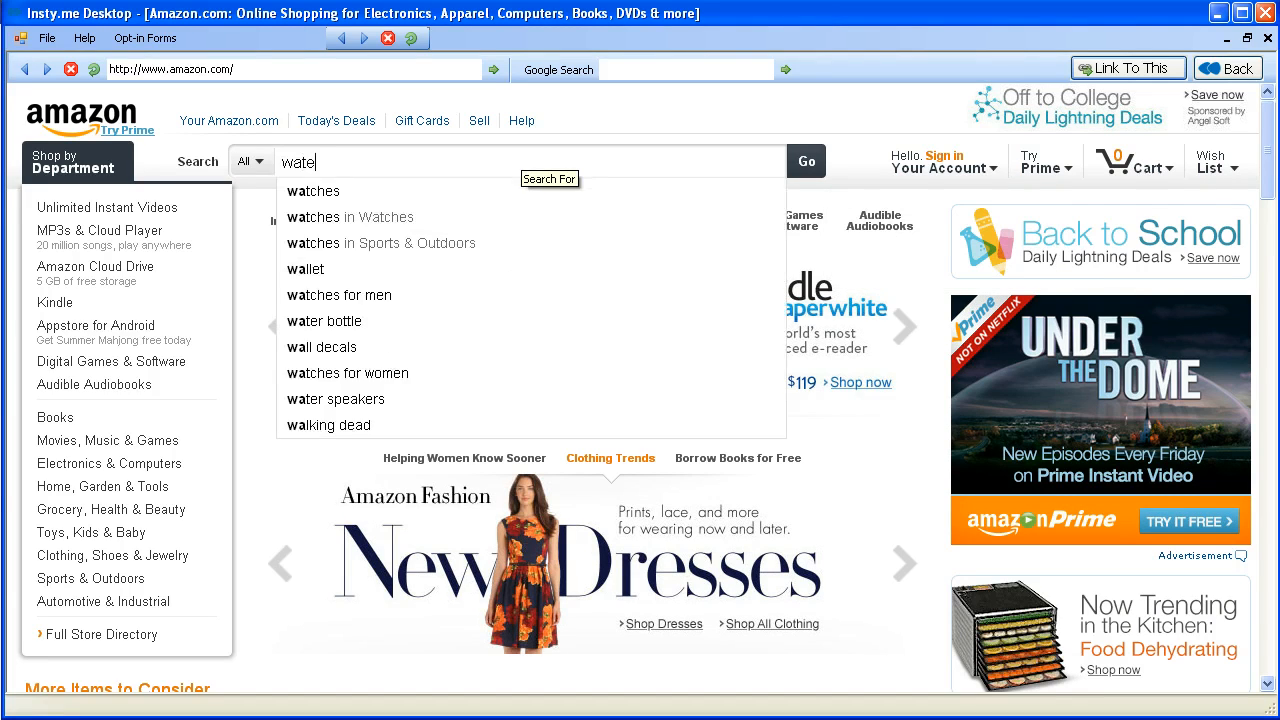
pyautogui.write('r guns')
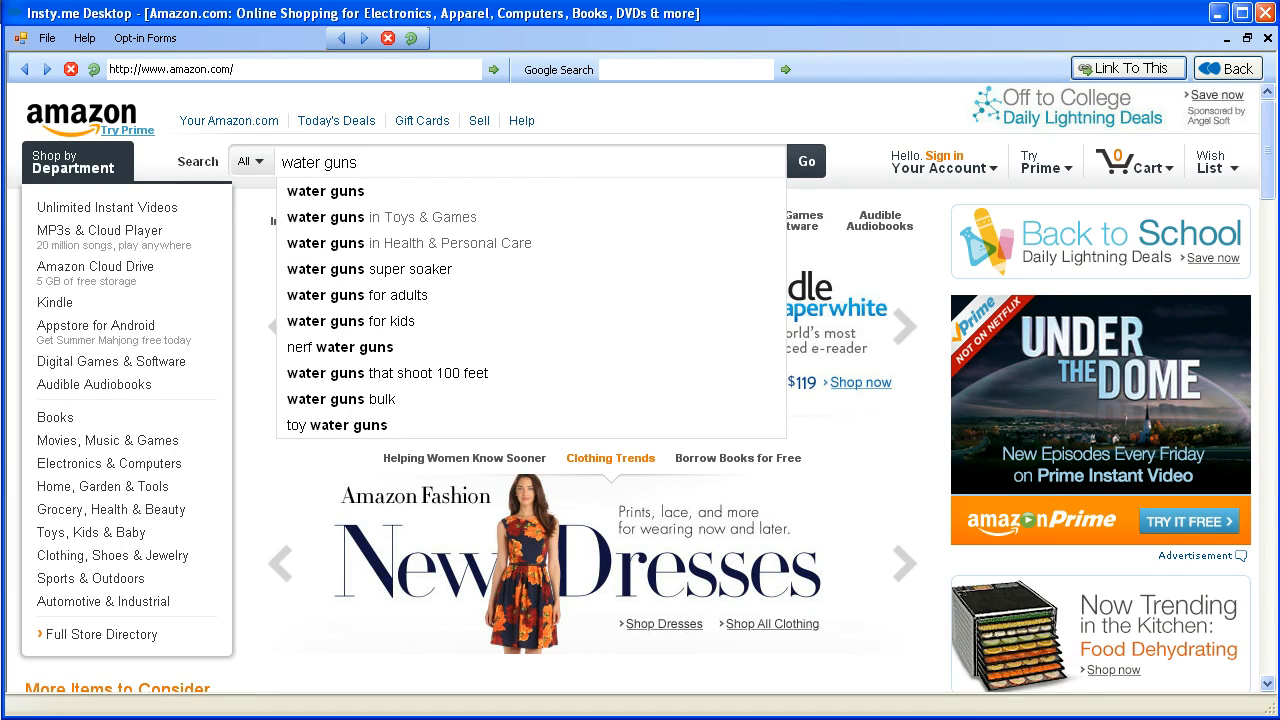
pyautogui.press('Return')
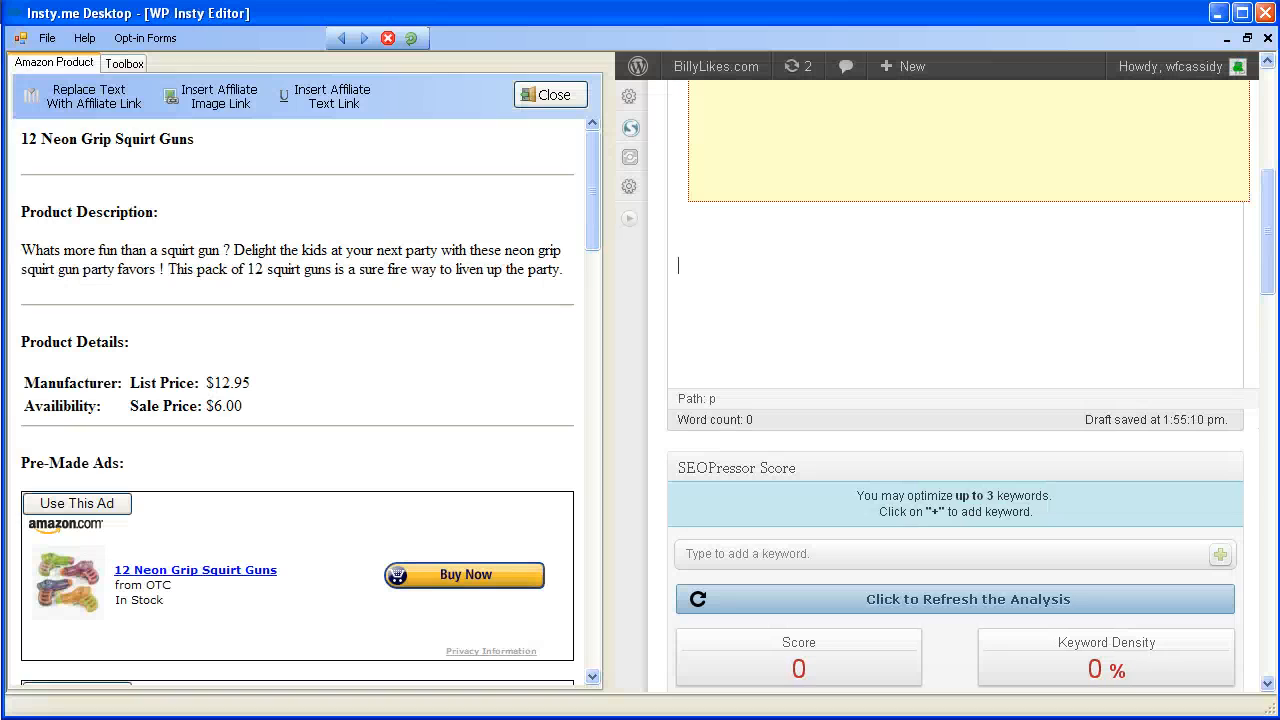
# - Insert the large 12 Neon Grip Squirt Guns product image below the video as a masked affiliate link opening in a new window
pyautogui.scroll(-7, 300, 400)
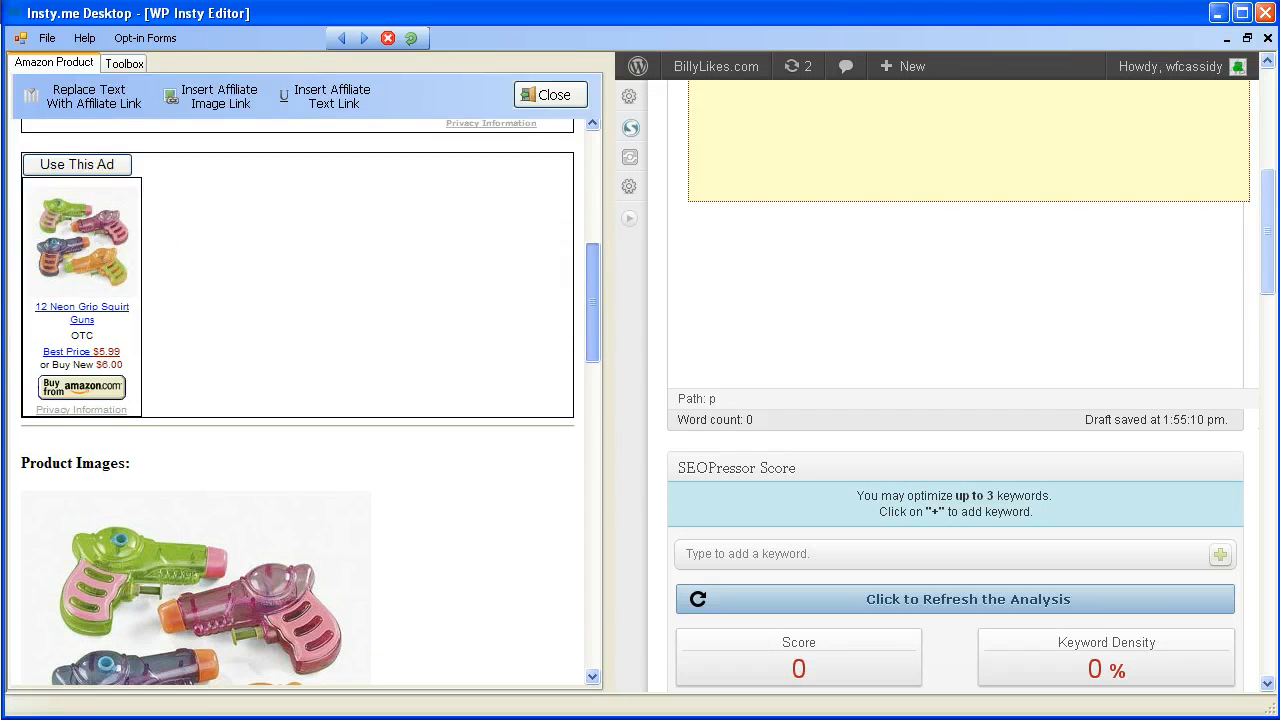
pyautogui.scroll(8, 300, 400)
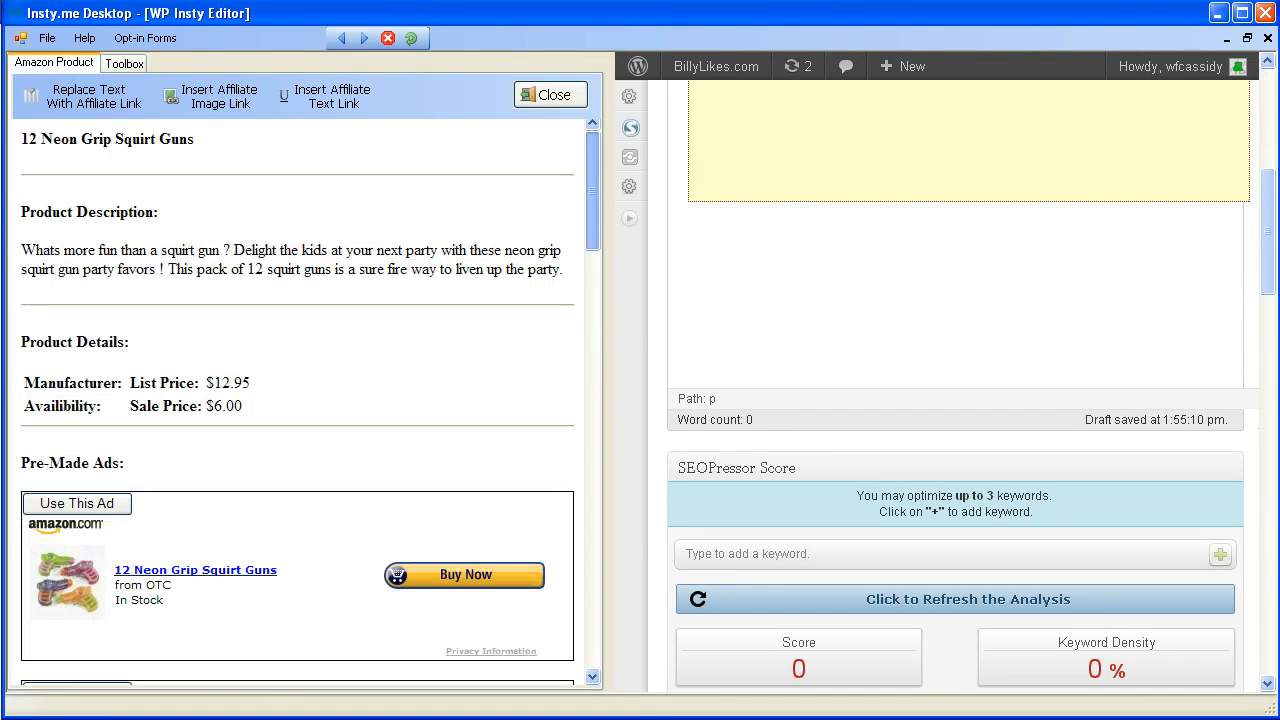
pyautogui.scroll(-15, 300, 400)
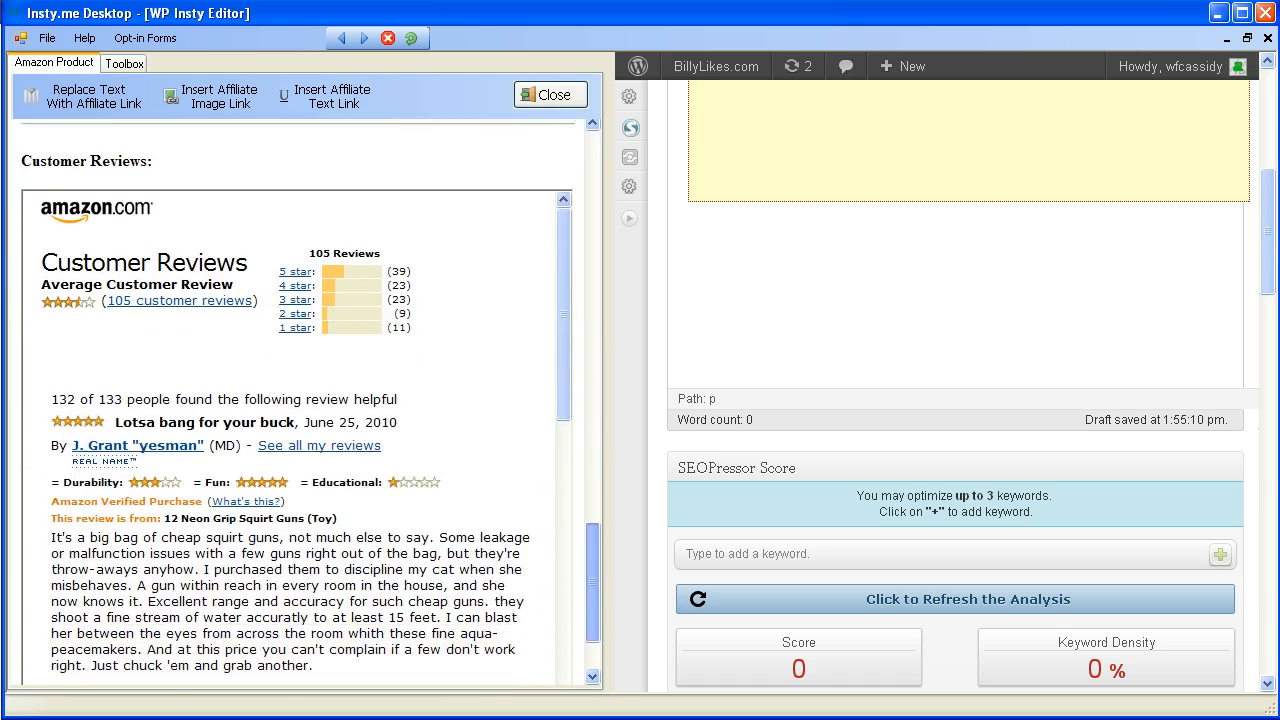
pyautogui.scroll(-3, 300, 400)
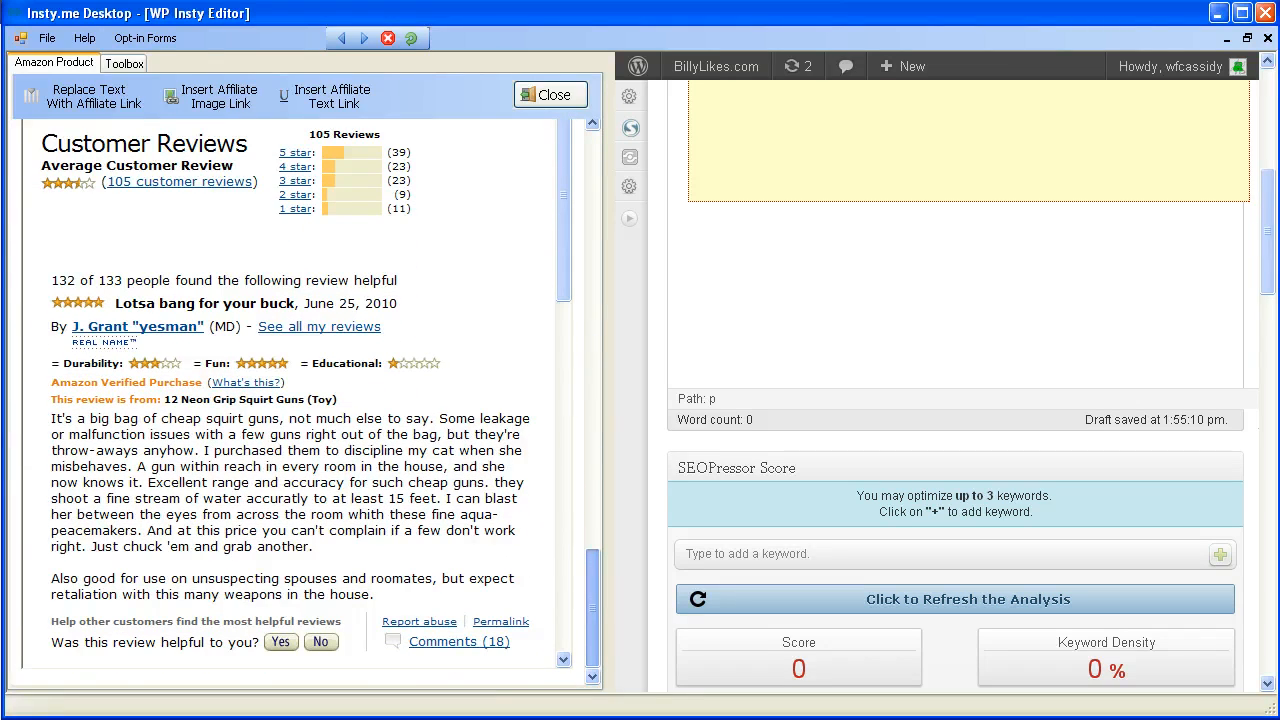
pyautogui.scroll(10, 300, 400)
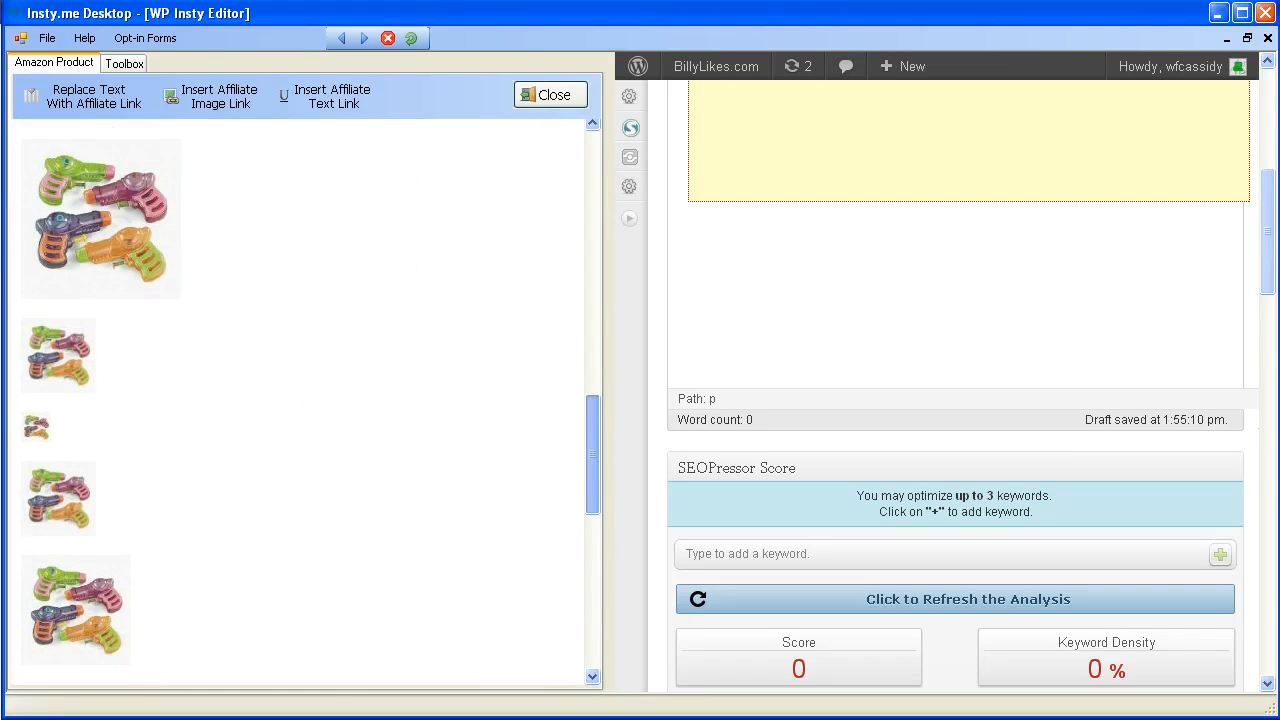
pyautogui.scroll(3, 300, 400)
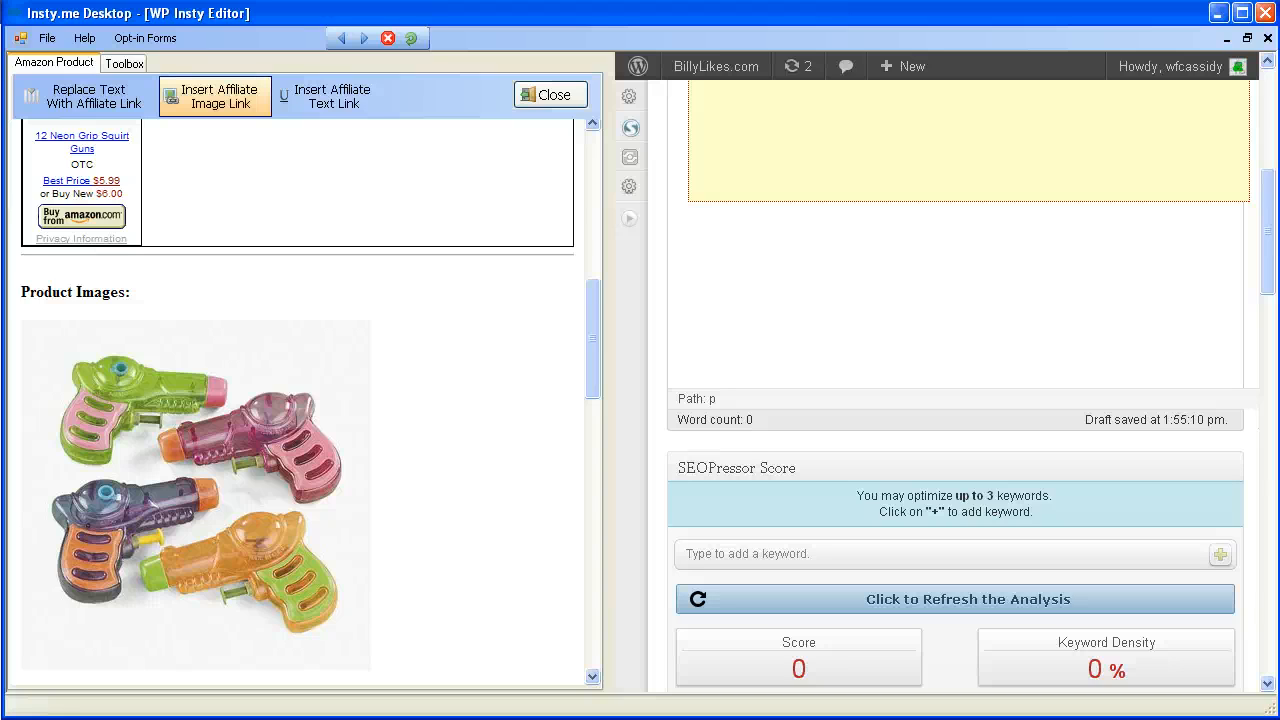
pyautogui.click(215, 96)
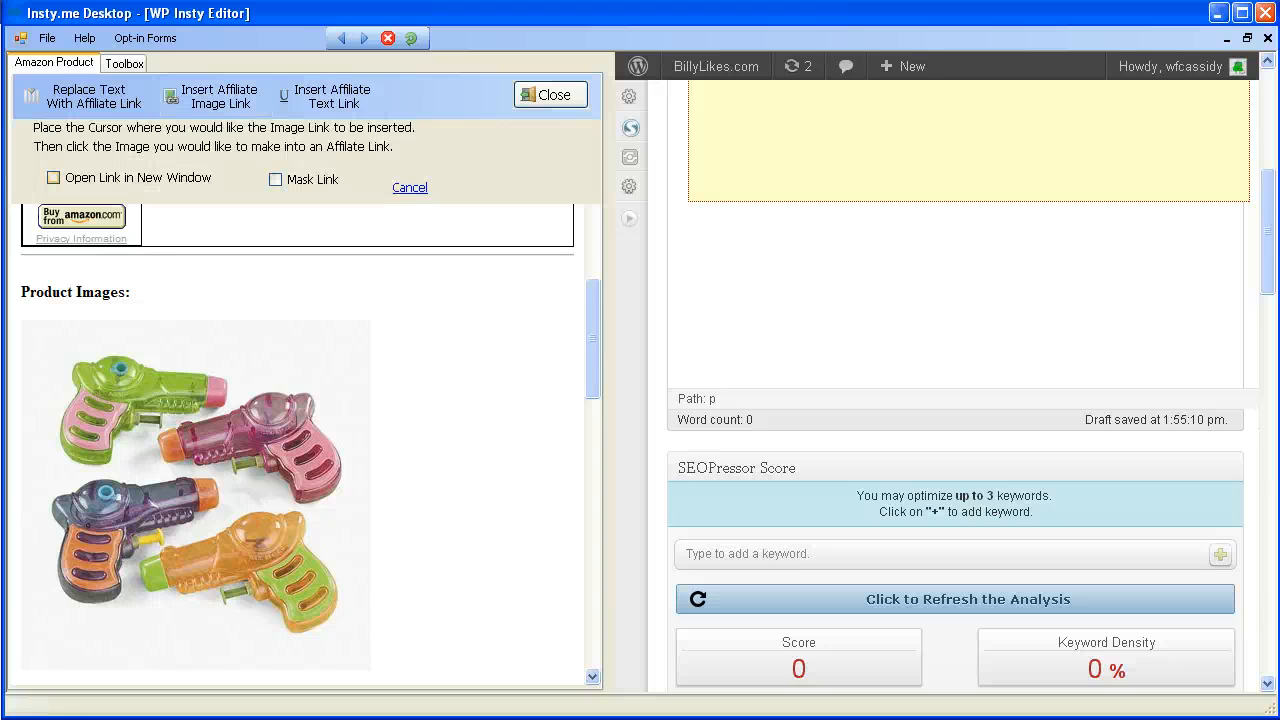
pyautogui.click(53, 177)
pyautogui.click(275, 179)
pyautogui.click(196, 495)
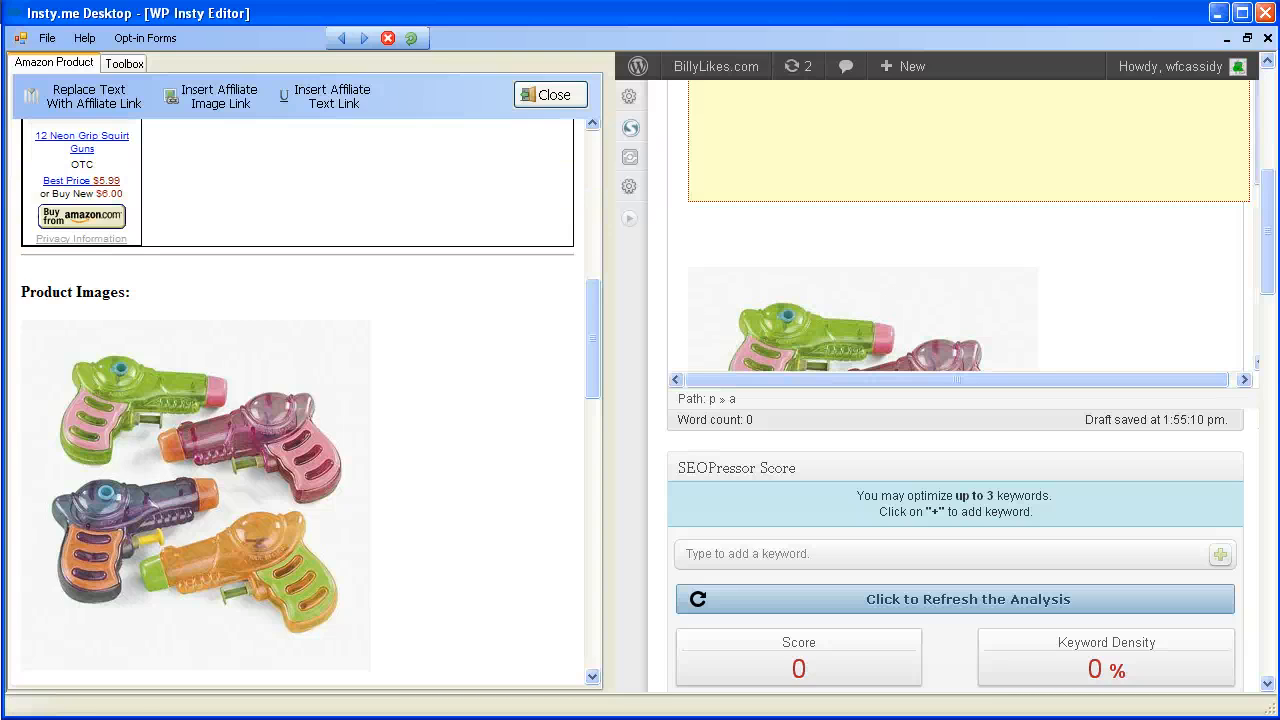
pyautogui.moveTo(1268, 232); pyautogui.dragTo(1268, 254)
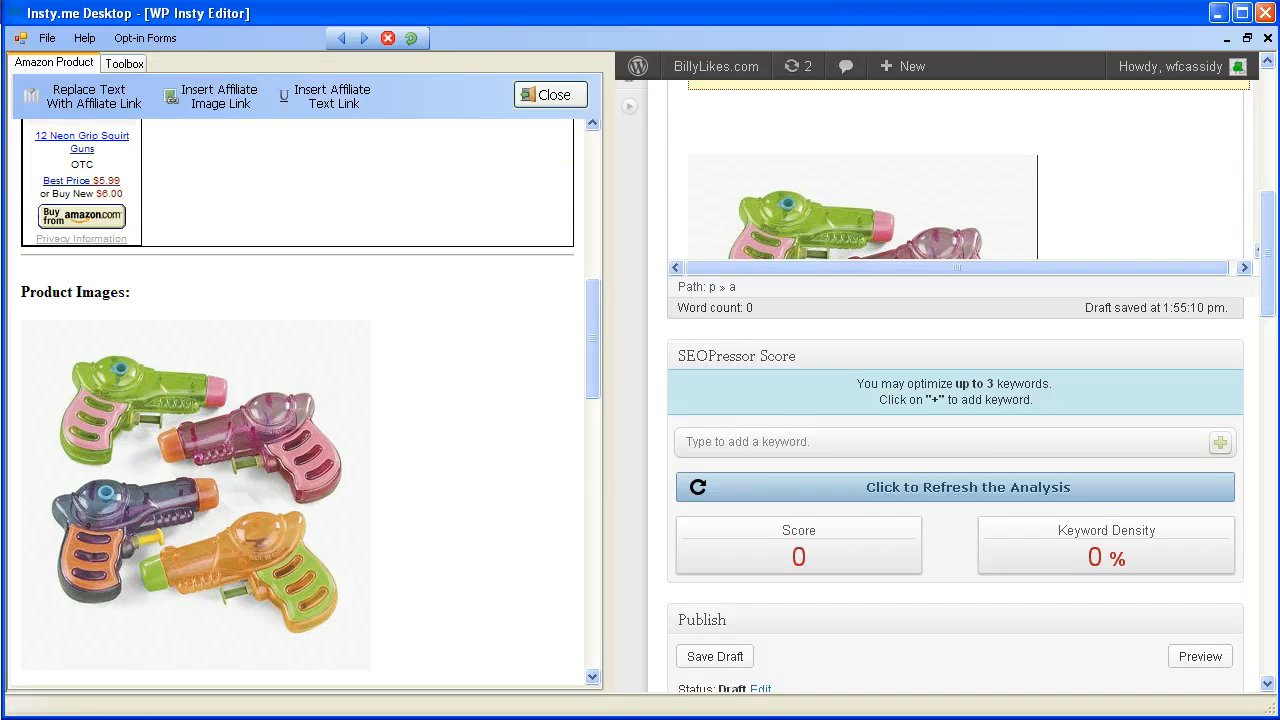
pyautogui.click(550, 95)
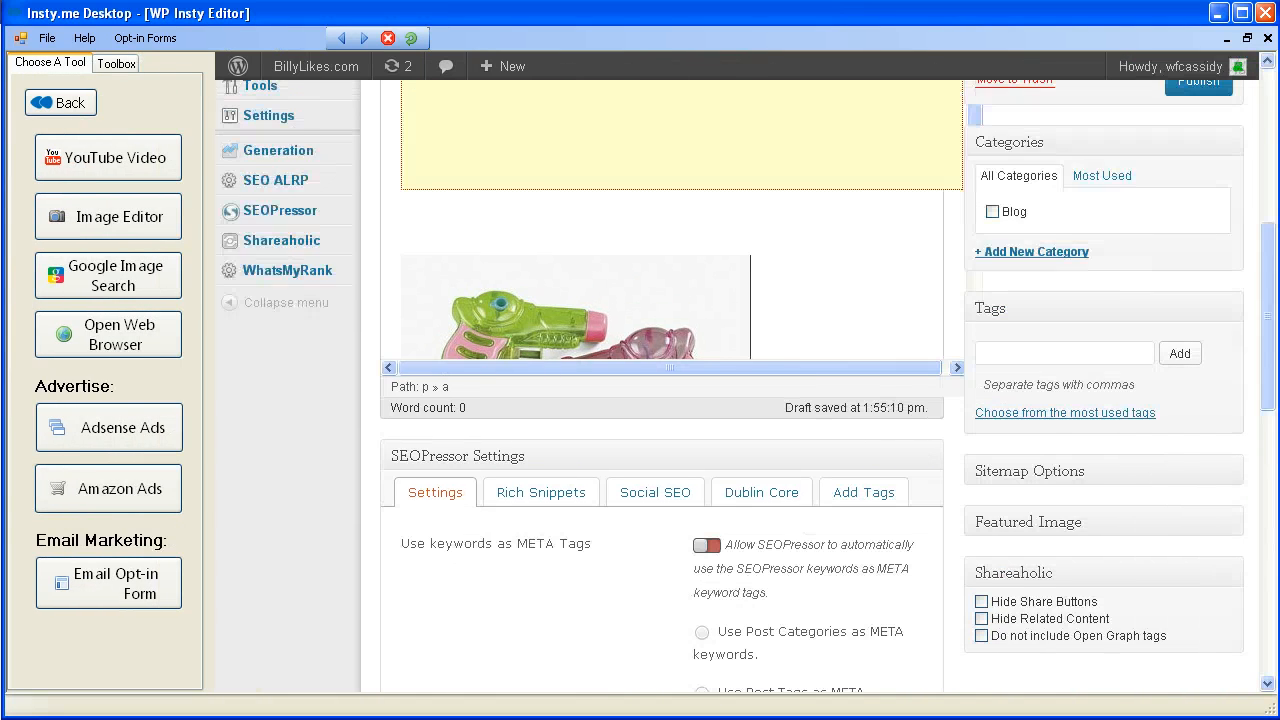
pyautogui.scroll(4, 665, 208)
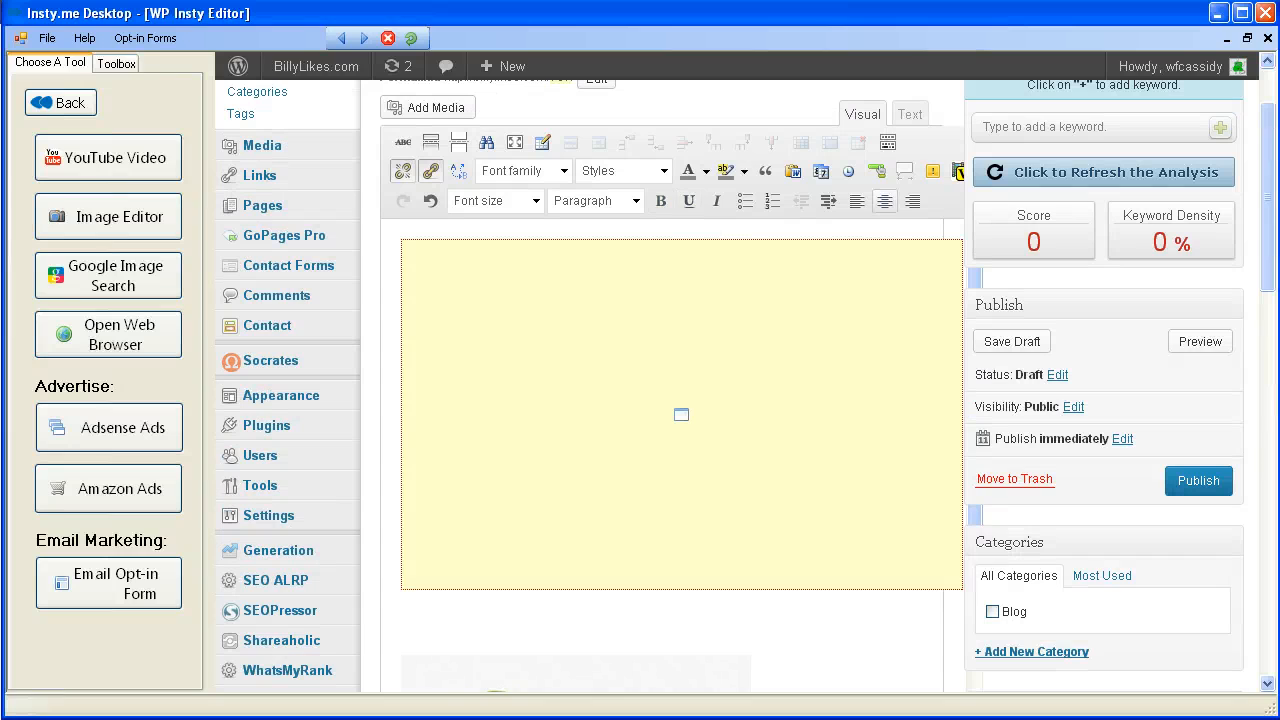
# - Add a blank line below the squirt guns image in the post body
pyautogui.scroll(-1, 672, 386)
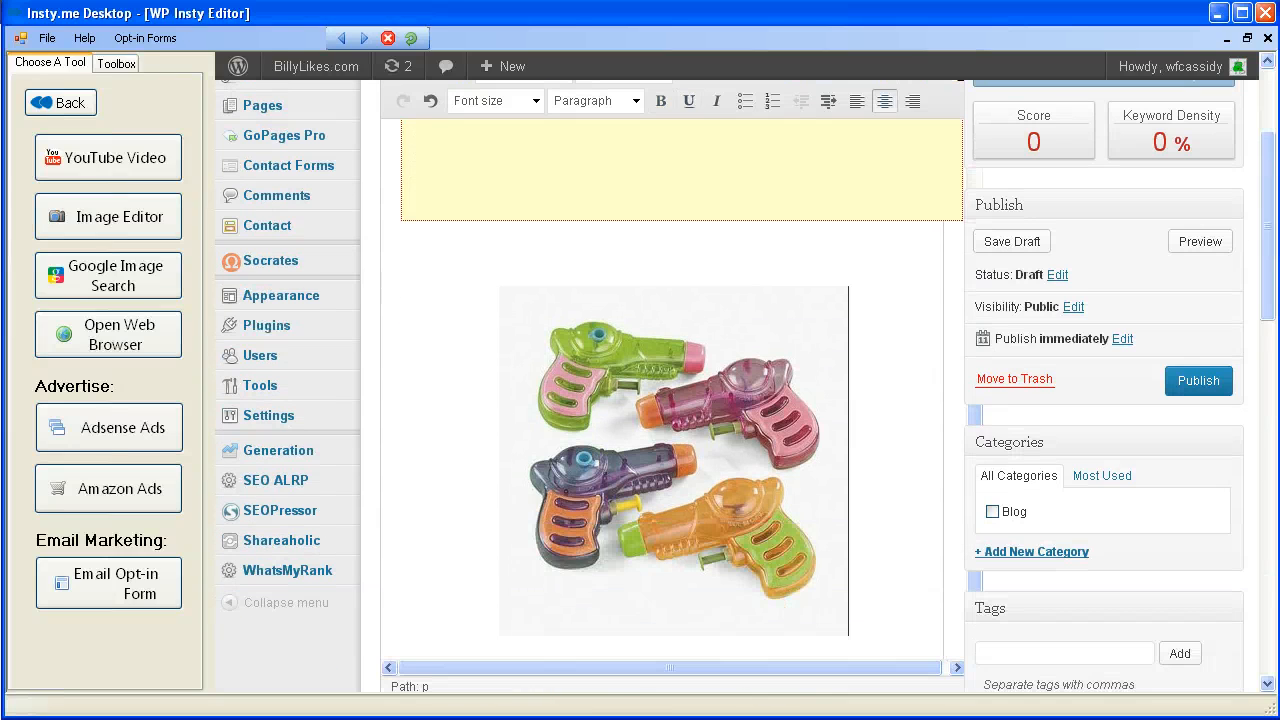
pyautogui.press('Return')
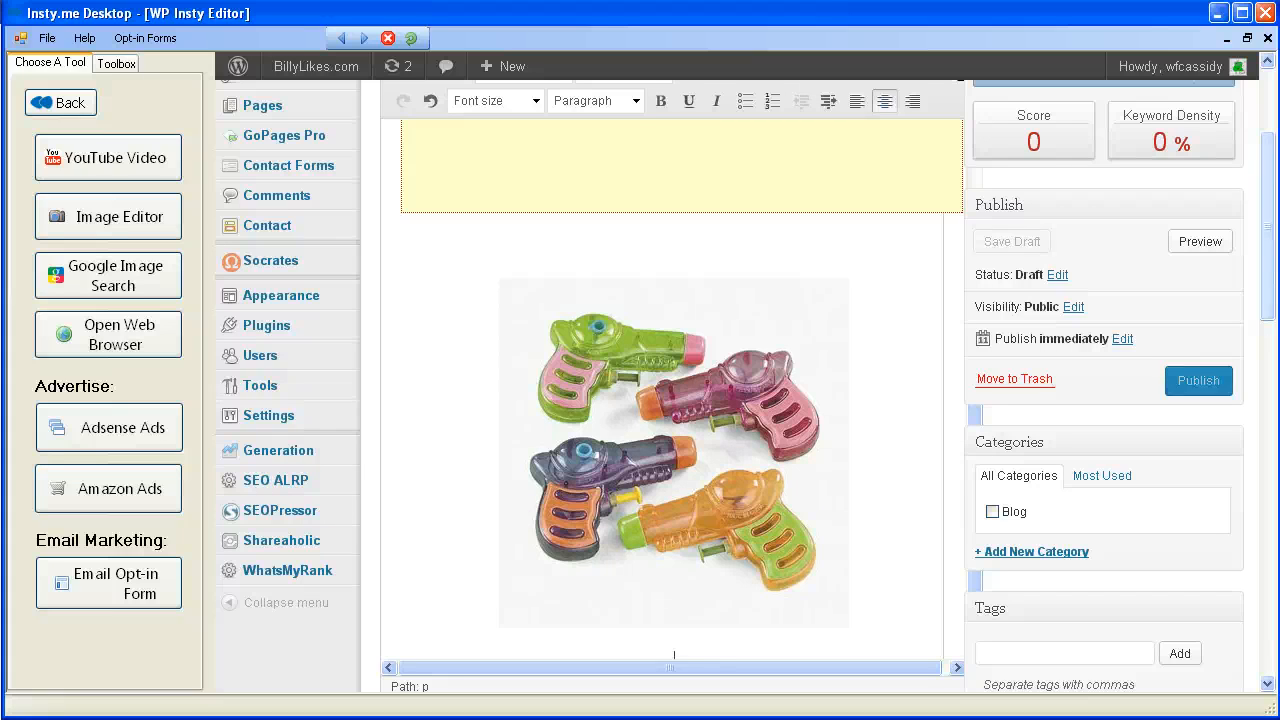
pyautogui.scroll(-3, 674, 466)
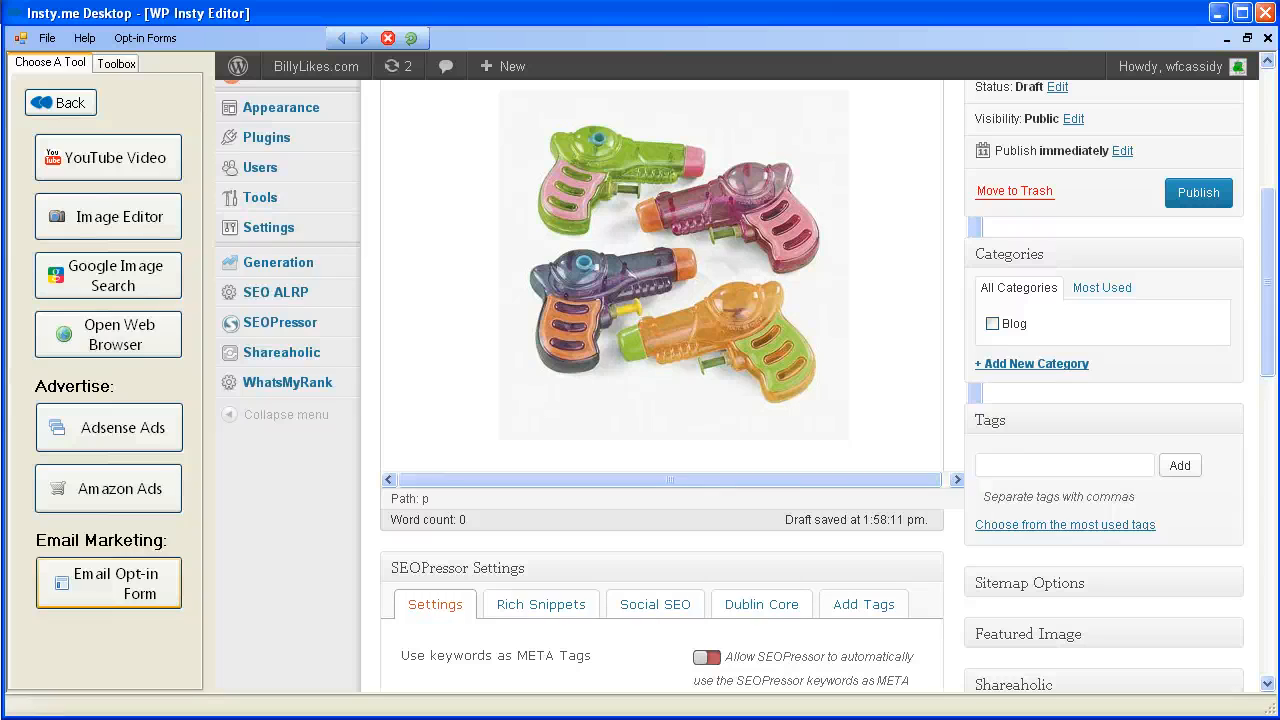
pyautogui.scroll(7, 672, 285)
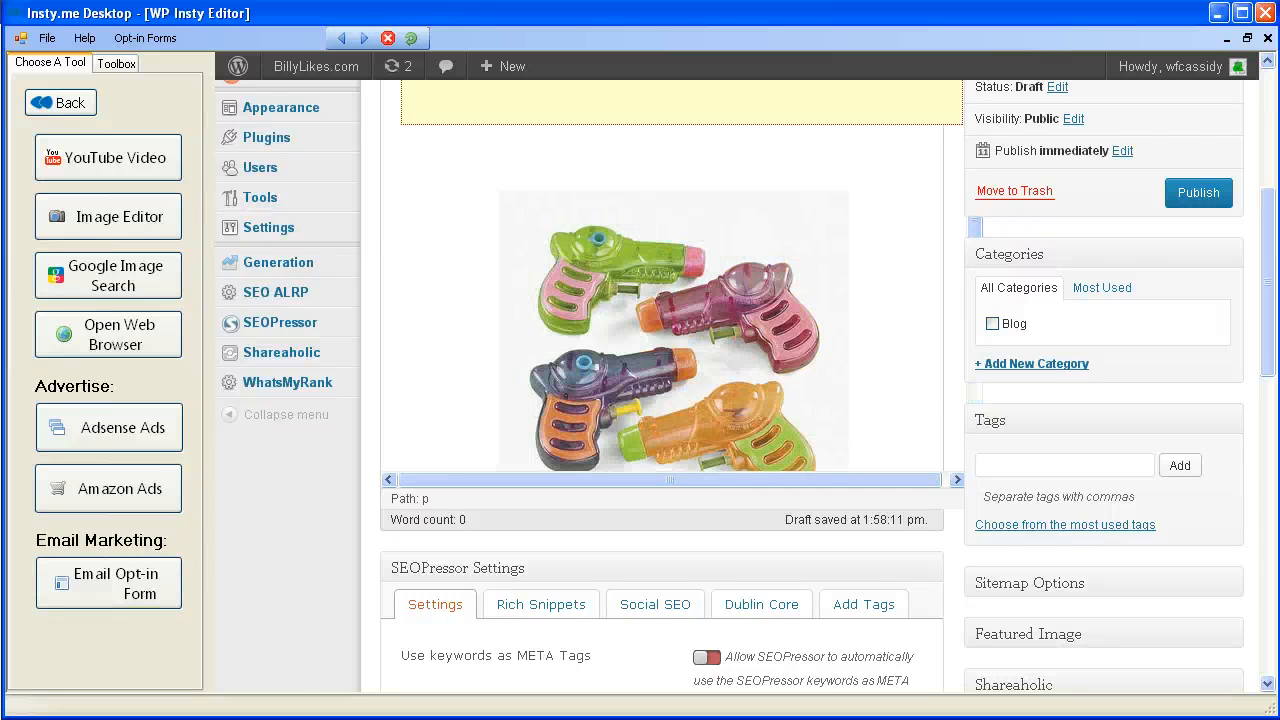
pyautogui.scroll(-4, 672, 285)
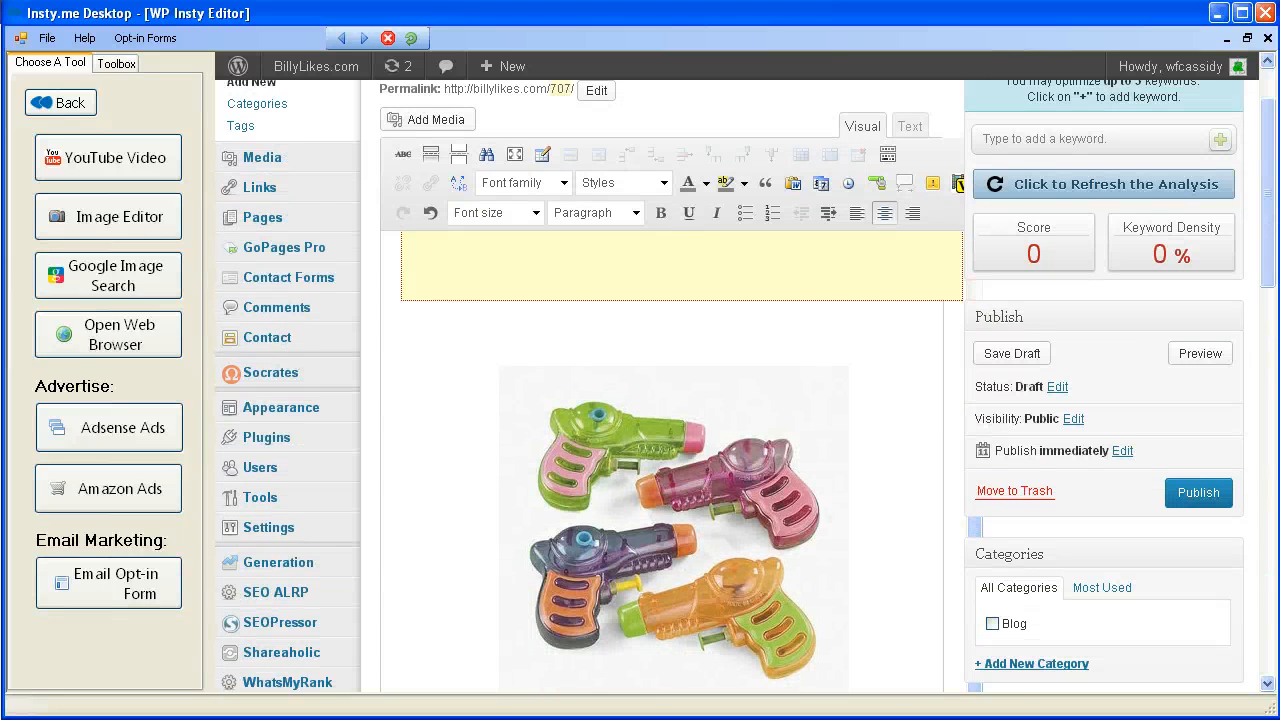
pyautogui.scroll(-4, 660, 400)
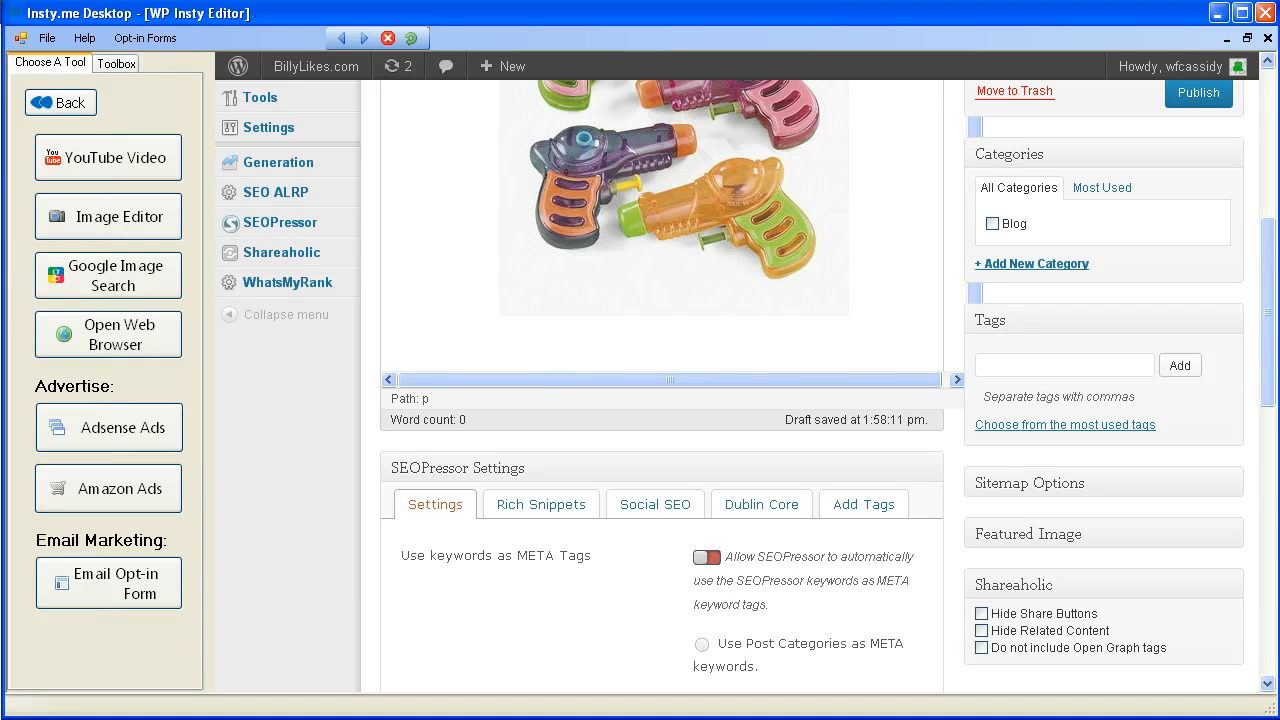
pyautogui.scroll(5, 290, 492)
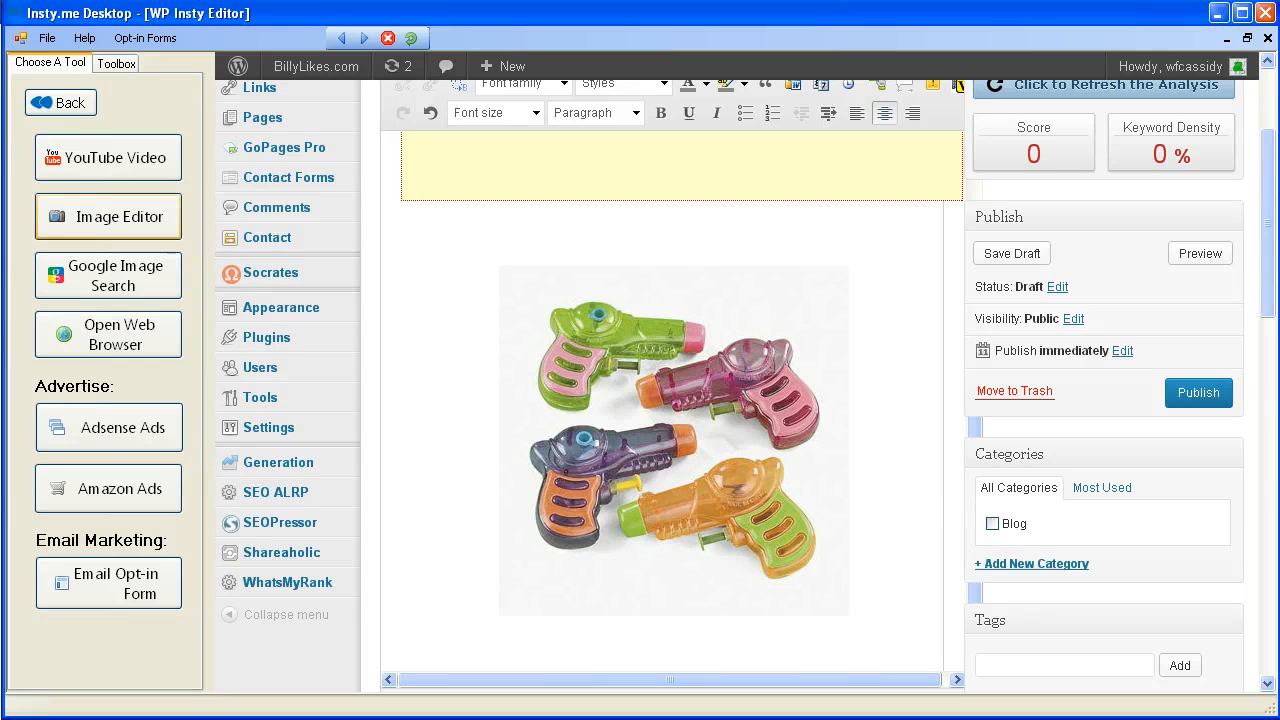
pyautogui.scroll(4, 260, 248)
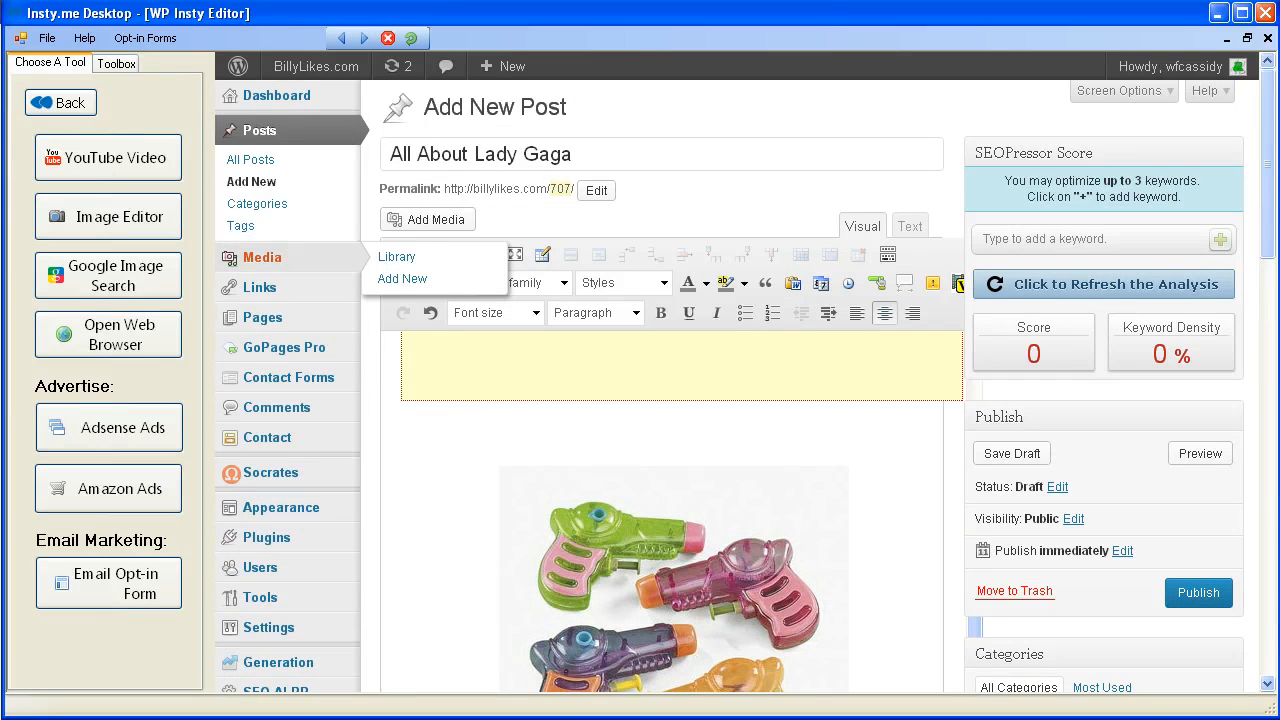